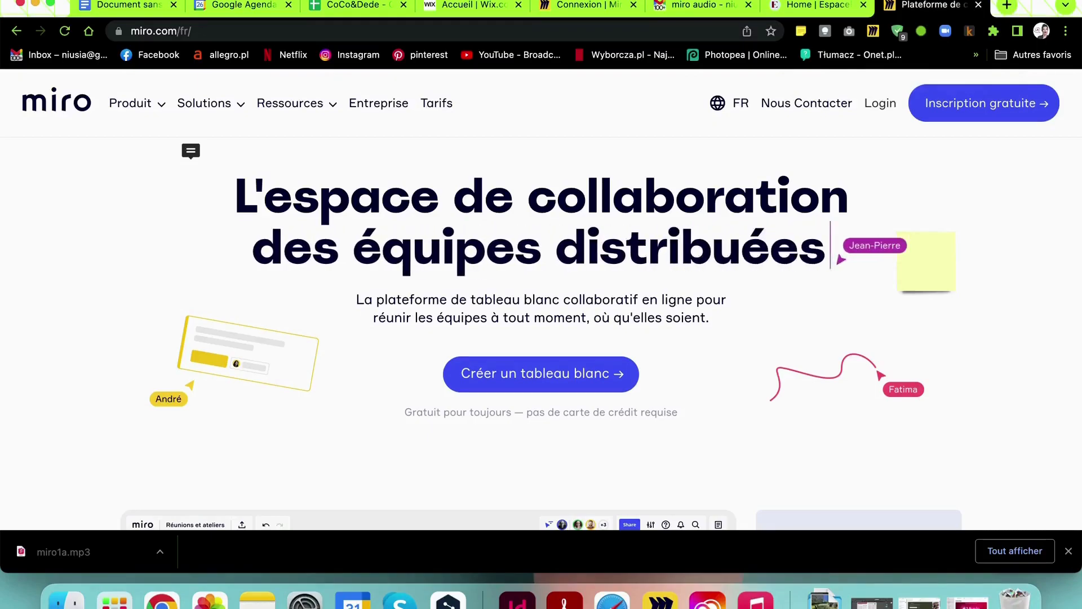
Scroll down through Miro's French landing page
scroll(1009, 354, down, 1)
scroll(1009, 354, down, 3)
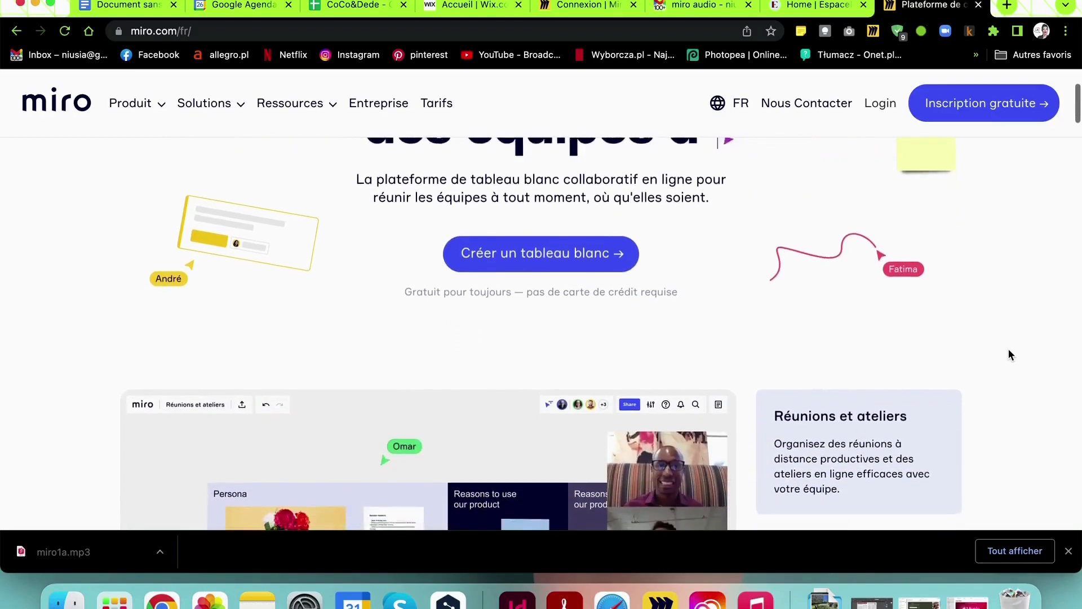
scroll(1009, 350, down, 2)
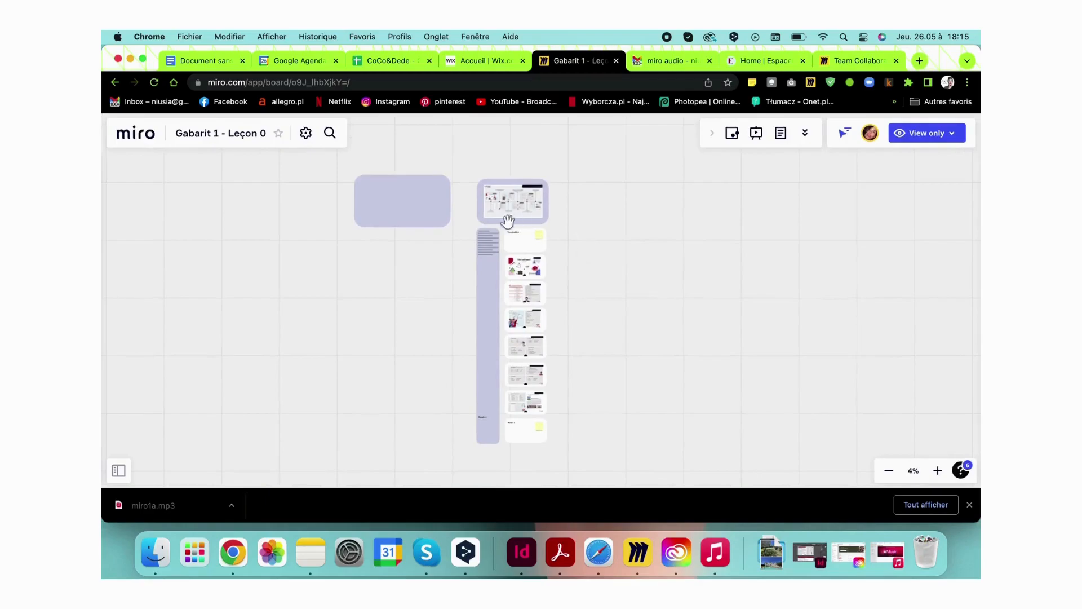
Zoom around the Gabarit board's timeline frame down to Vocabulaire, then return to the boards dashboard
scroll(500, 218, up, 10)
scroll(500, 218, up, 4)
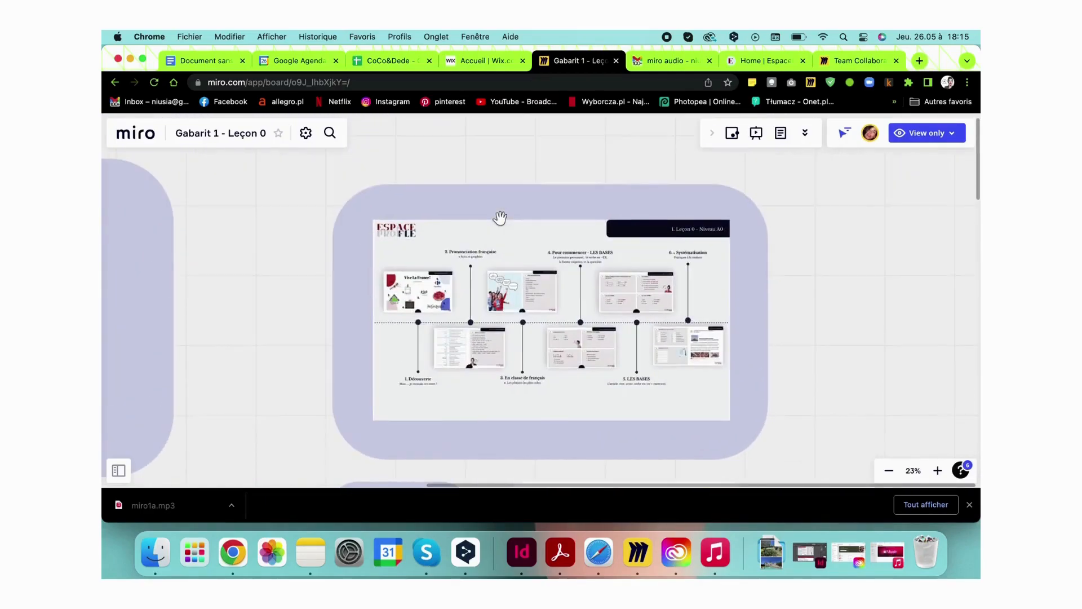
scroll(512, 315, up, 5)
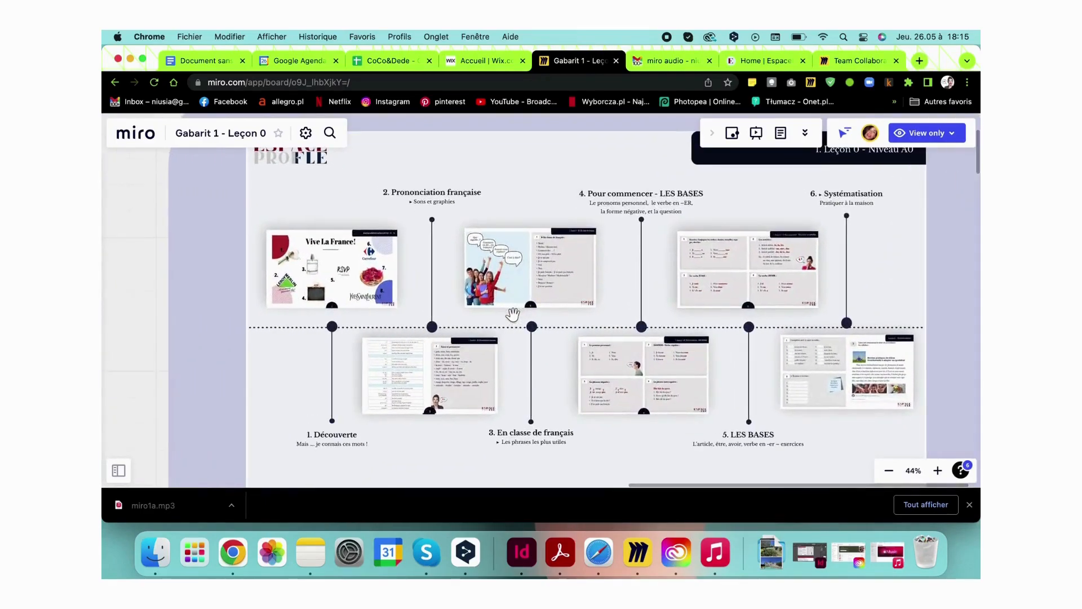
scroll(512, 314, down, 2)
scroll(513, 314, down, 2)
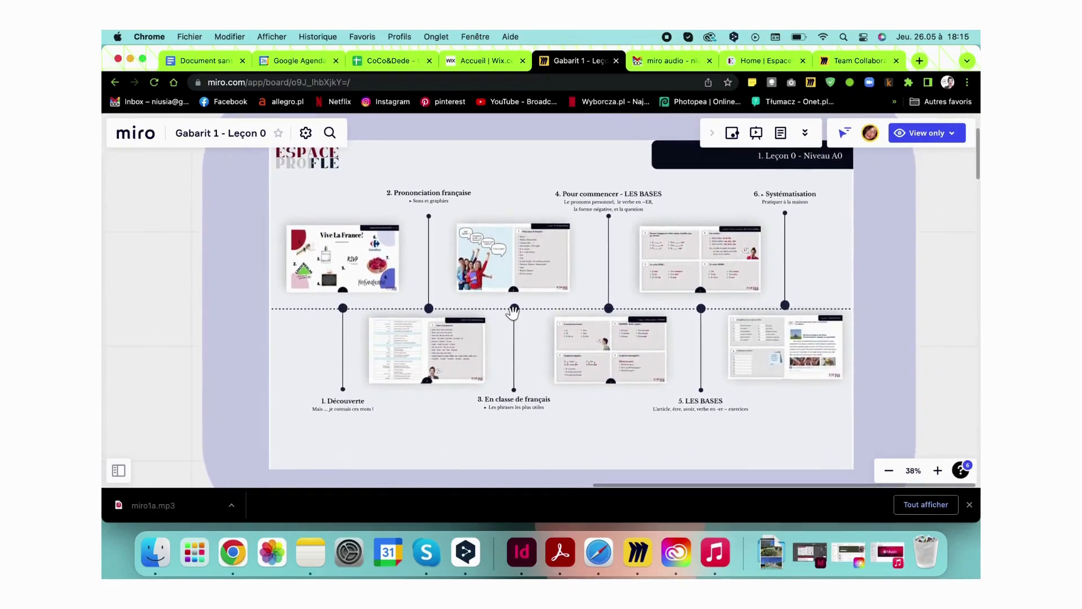
scroll(512, 313, down, 10)
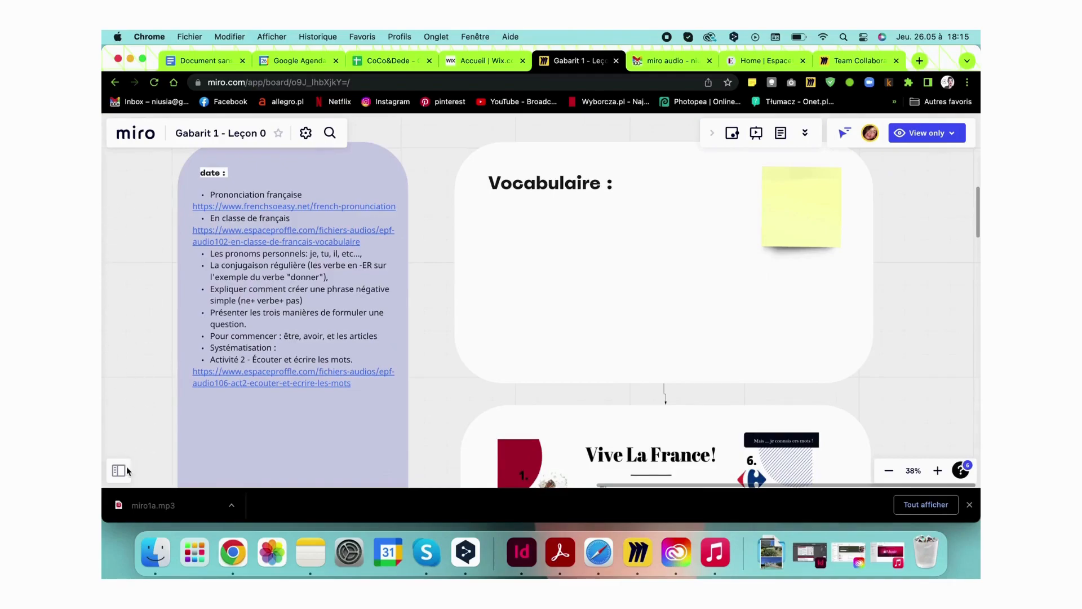
click(137, 142)
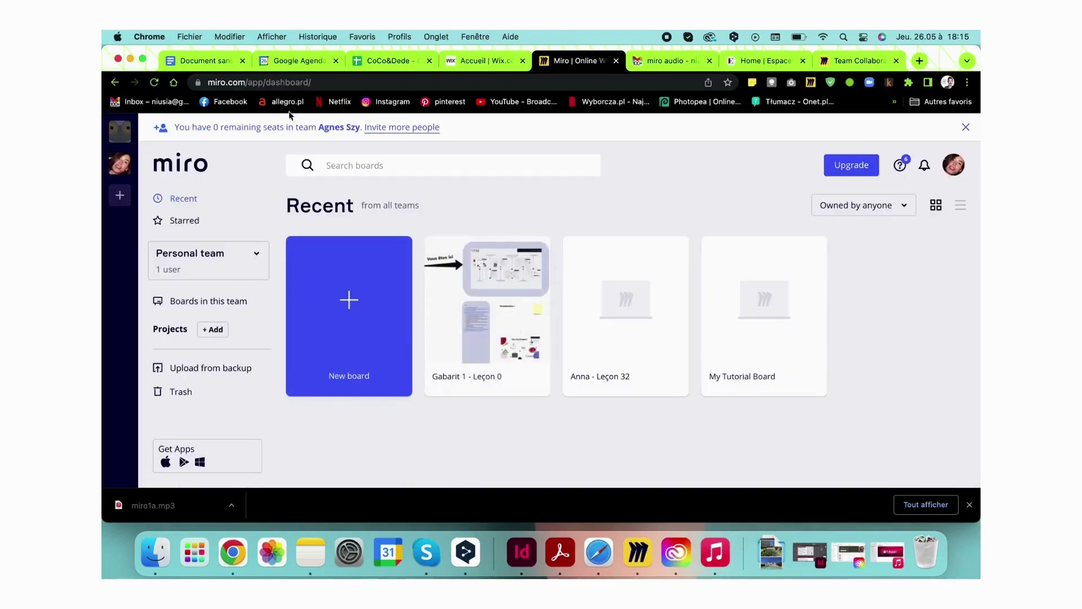
Open the student's Leçon 32 board, draw a test pen loop on the essay and undo it
click(592, 318)
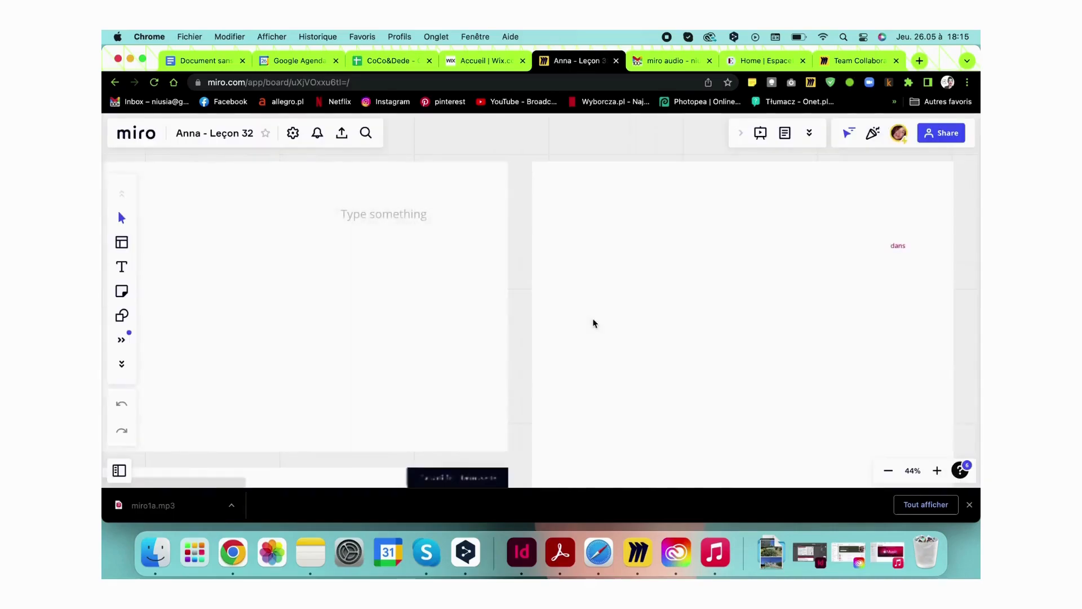
scroll(594, 323, down, 5)
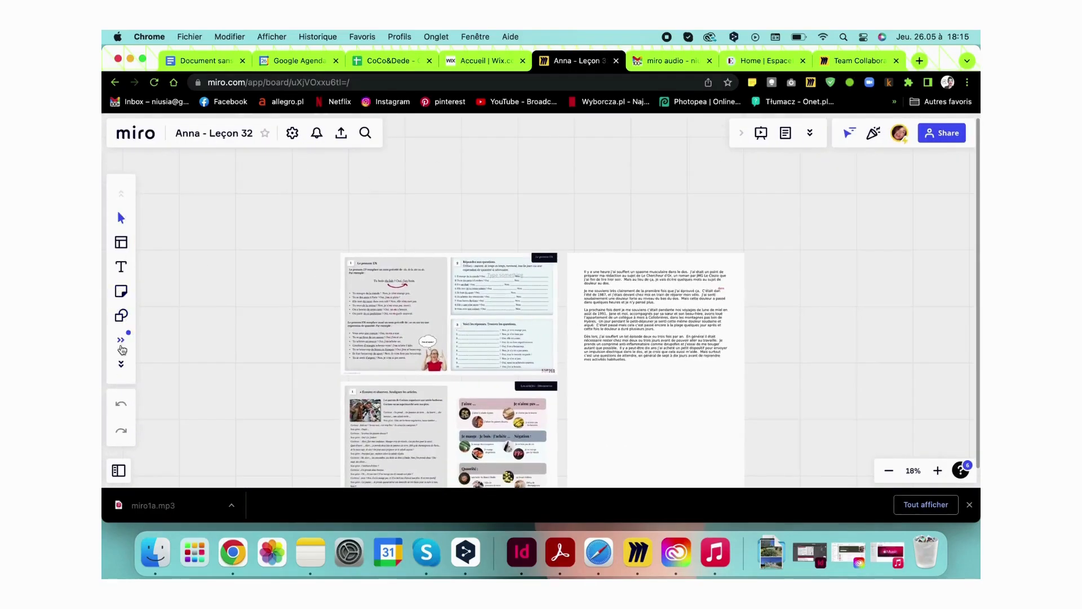
click(122, 366)
click(122, 369)
click(121, 315)
mouse_move(612, 364)
mouse_down()
mouse_move(617, 415)
mouse_move(721, 273)
mouse_move(769, 256)
mouse_up()
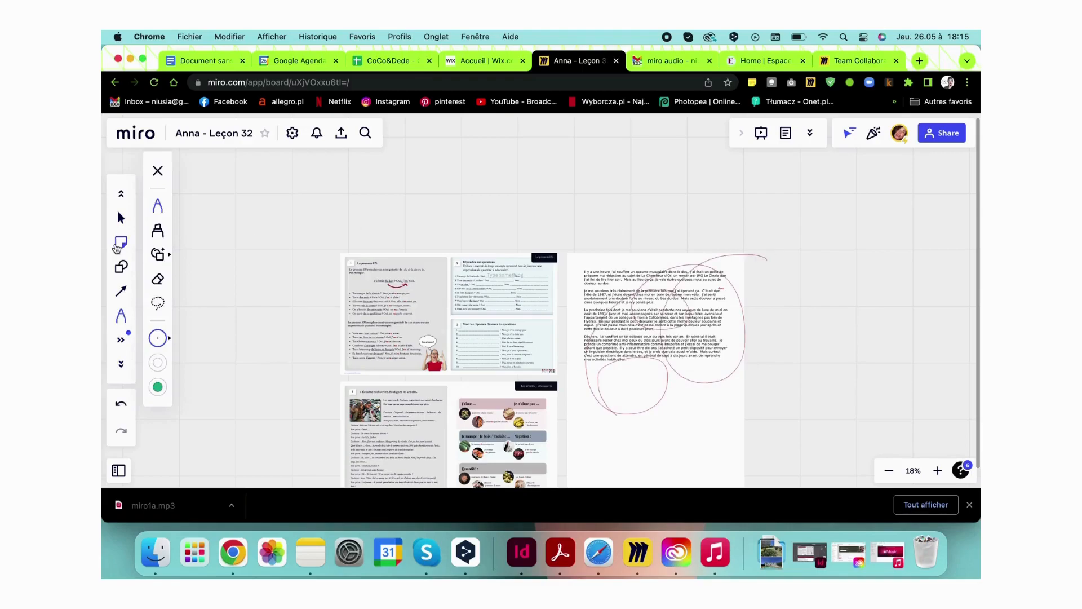
key(super+z)
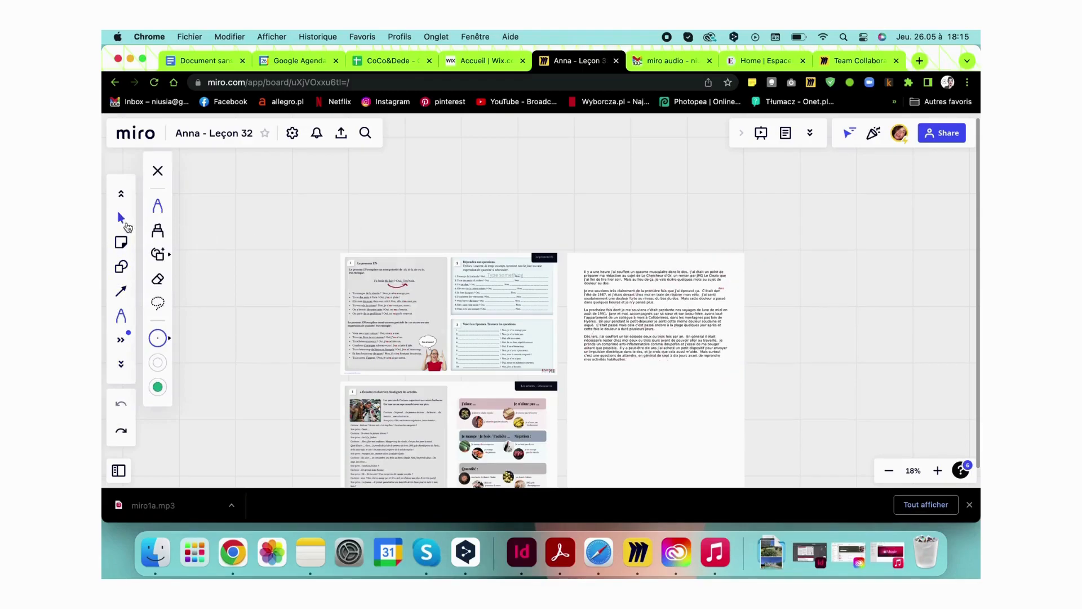
Select the Text tool and zoom in onto the essay page
click(121, 363)
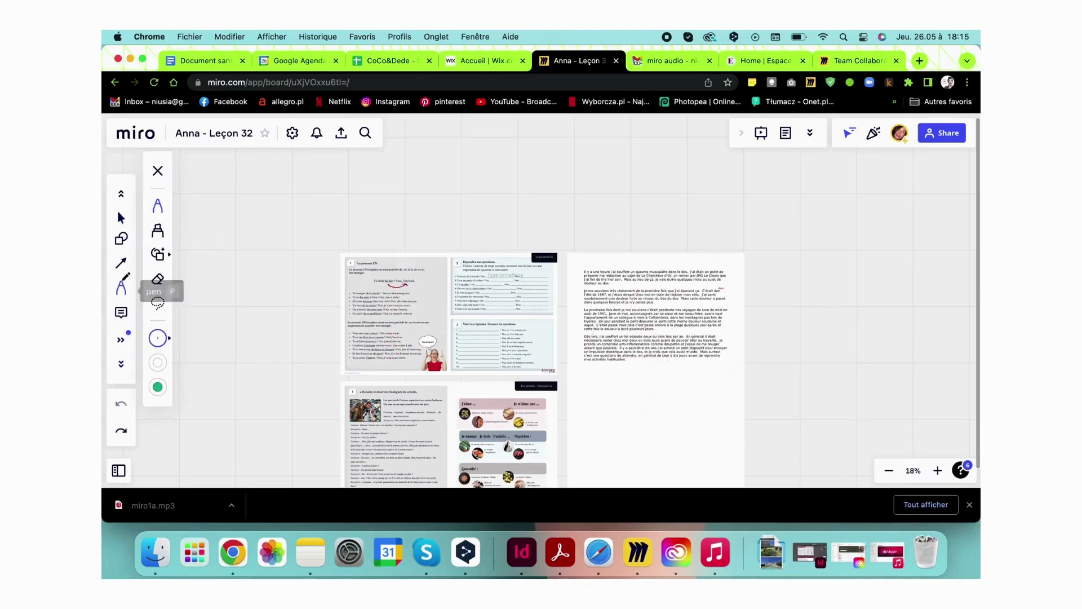
scroll(123, 285, up, 3)
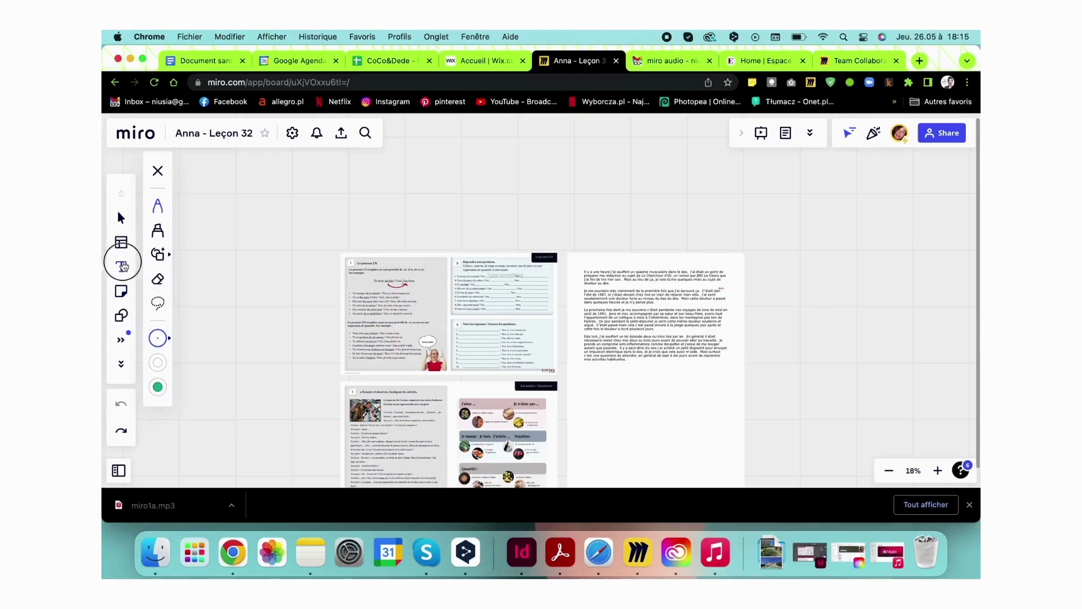
click(121, 266)
scroll(629, 344, up, 8)
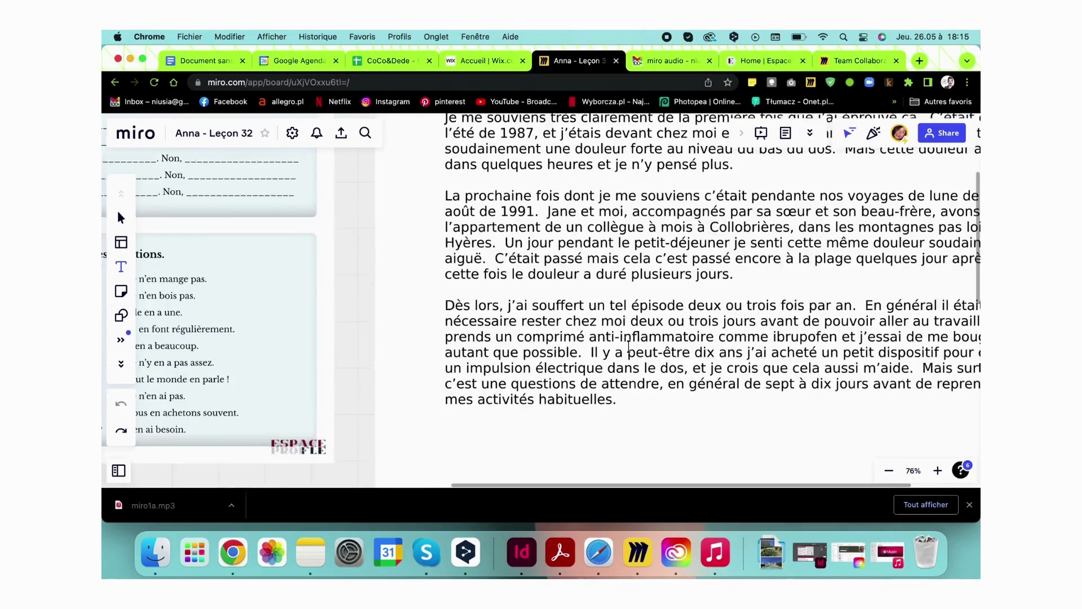
Add the dark red correction 'ai / pensais ?' beneath the word 'pensé'
scroll(629, 346, right, 1)
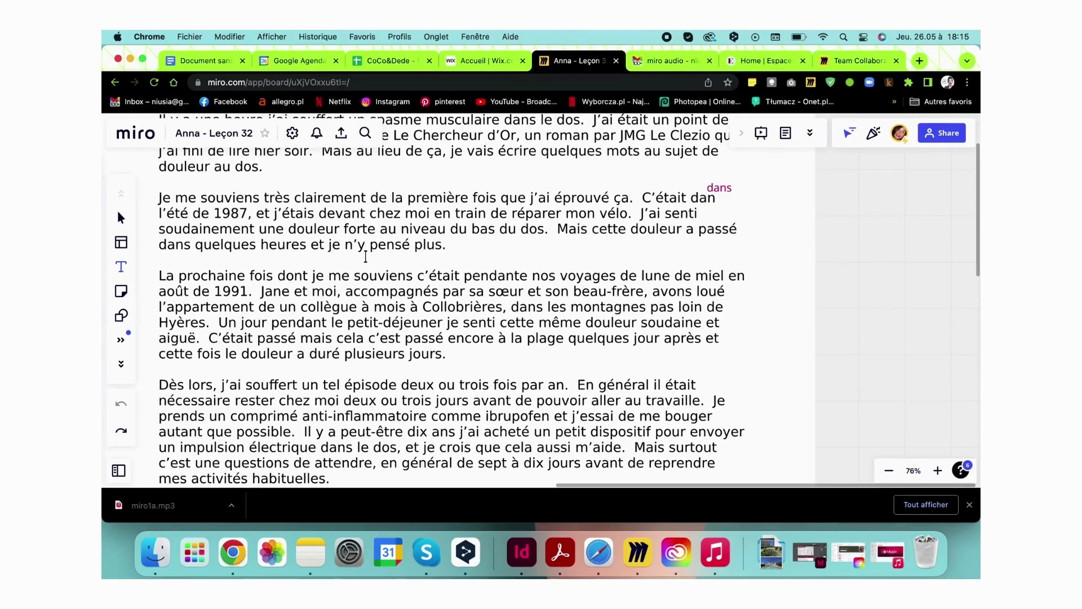
click(366, 256)
text(ai / penda)
key(BackSpace)
key(BackSpace)
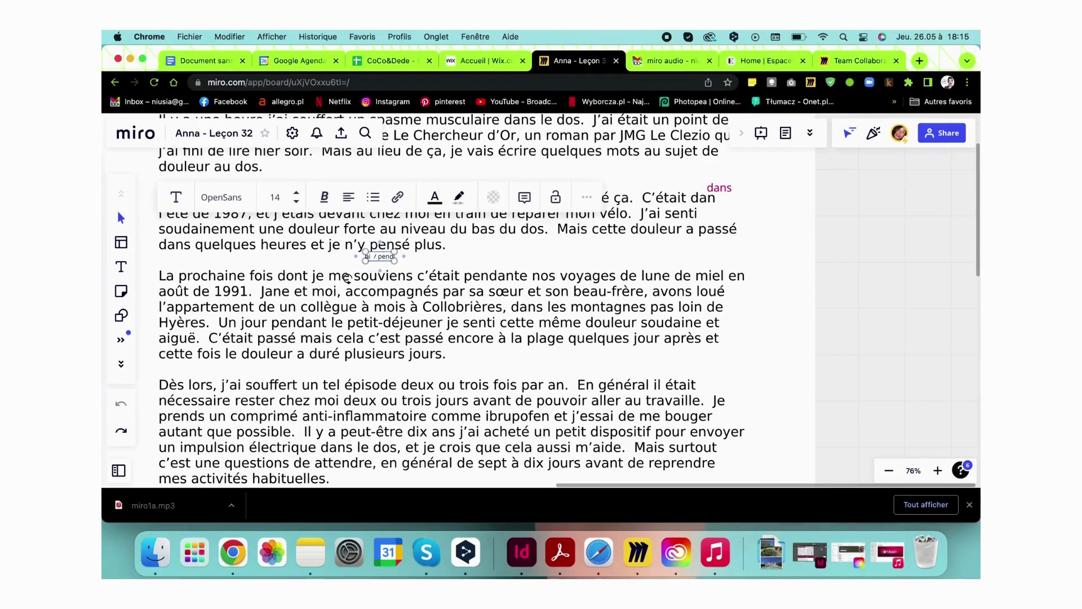
text(sais)
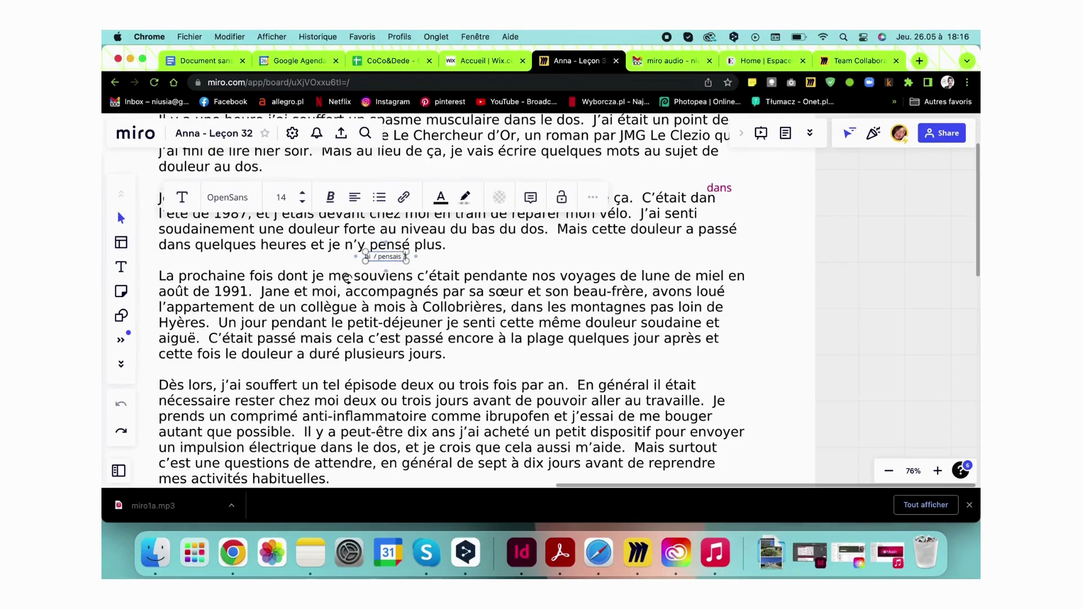
key(super+a)
click(441, 197)
click(480, 257)
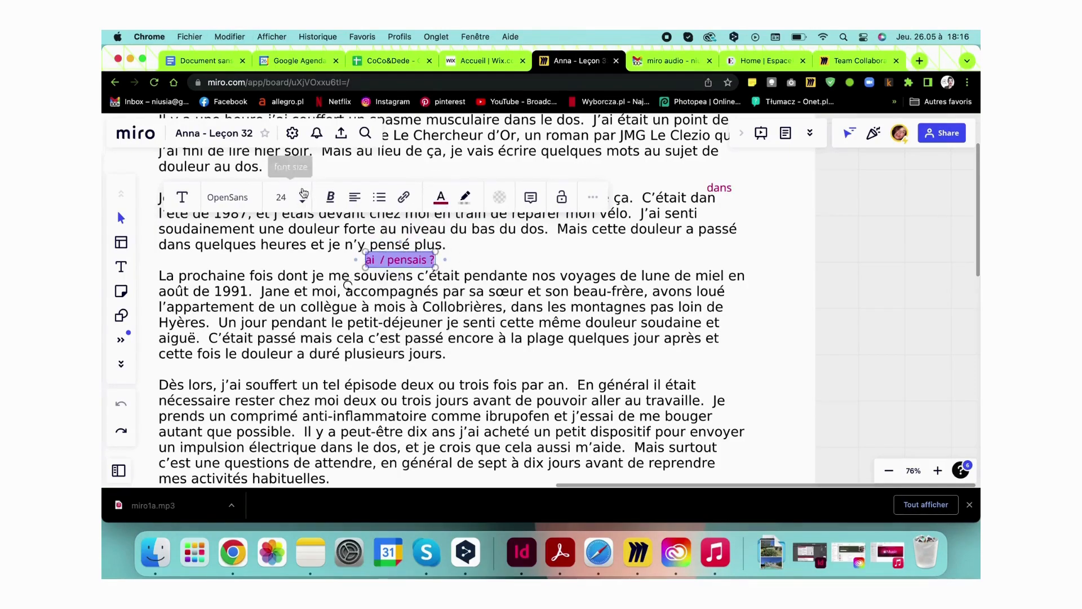
click(516, 261)
drag(398, 261, 405, 261)
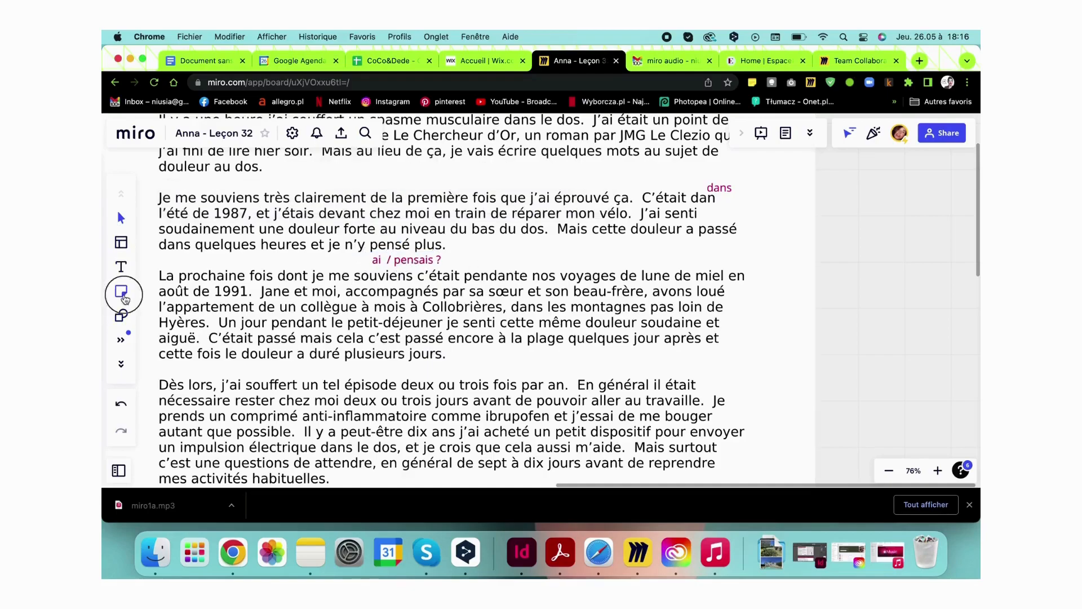
Place a yellow sticky note on the essay reading 'imparfait'
click(121, 291)
click(540, 247)
text(imparfait)
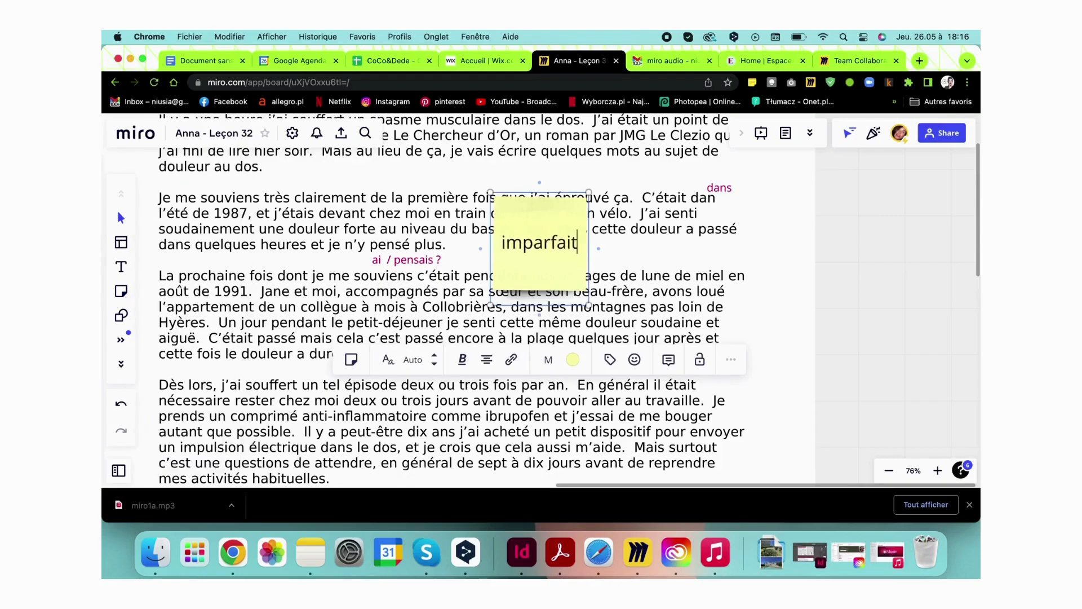
click(680, 254)
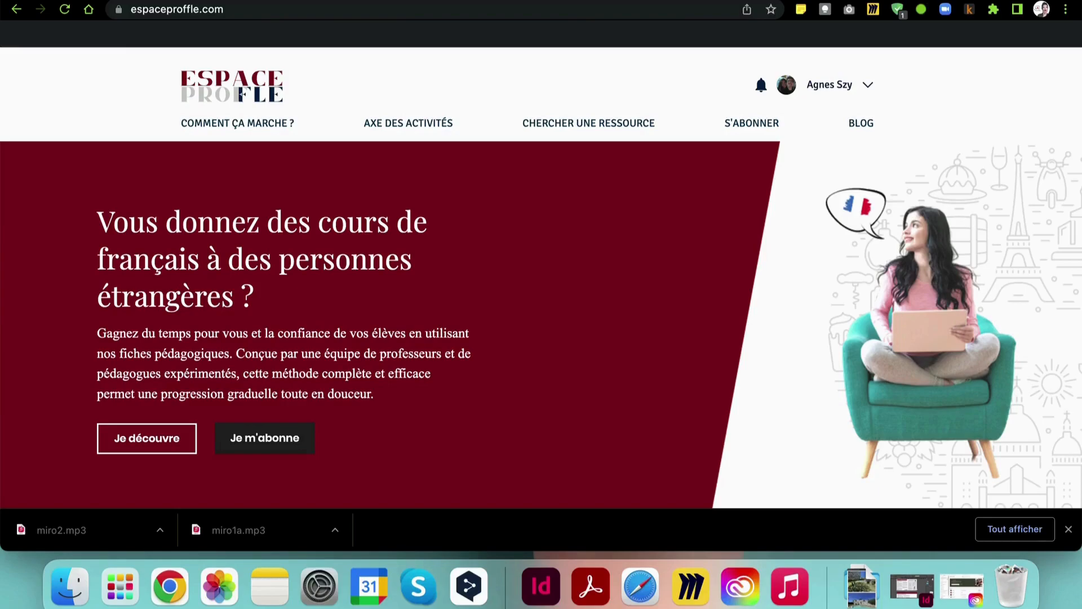
Go to the Miro homepage via the address bar and open the free sign-up page
click(456, 9)
text(miro)
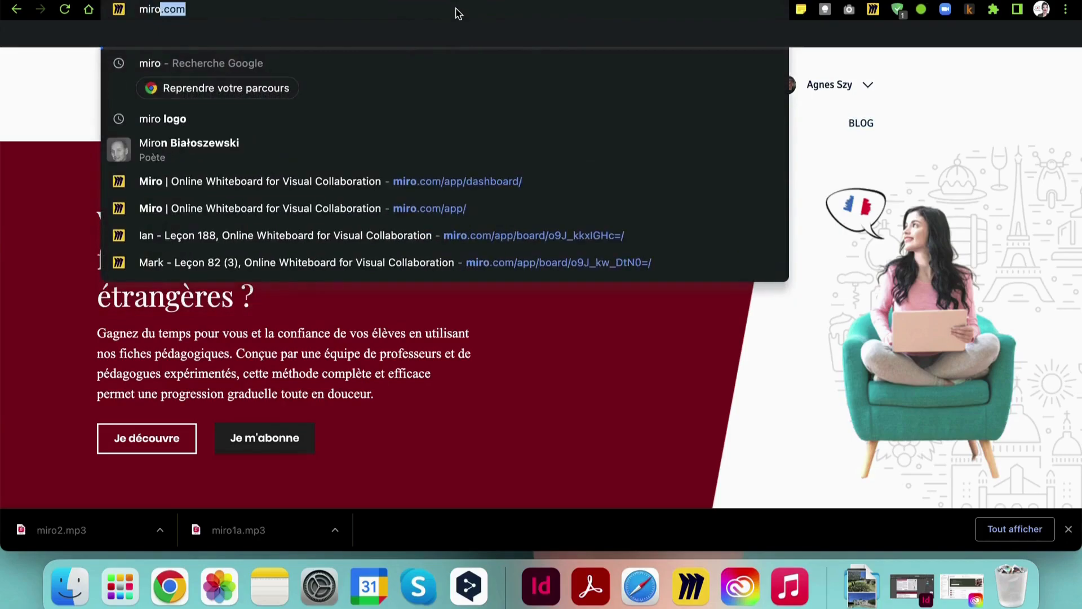
key(Return)
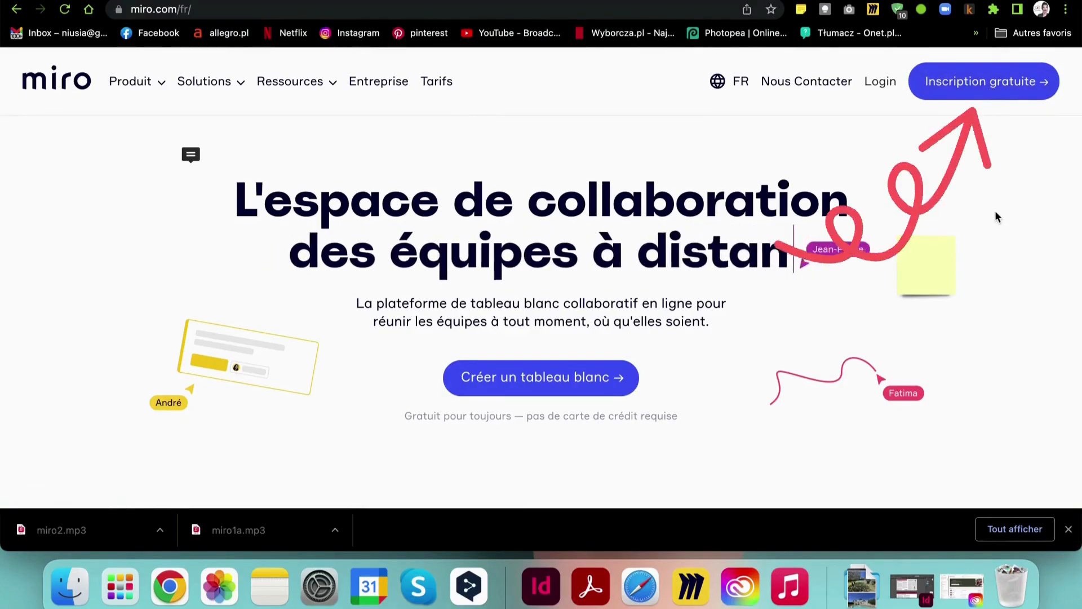
click(971, 79)
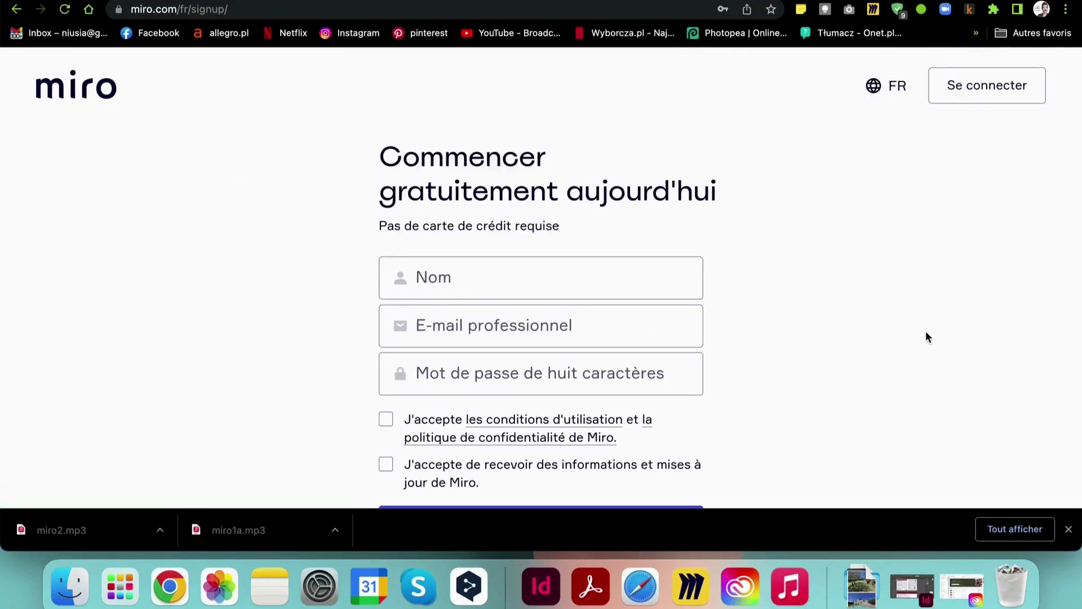
Scroll the sign-up form, then switch to the Se connecter login page
scroll(927, 324, down, 3)
scroll(926, 333, up, 2)
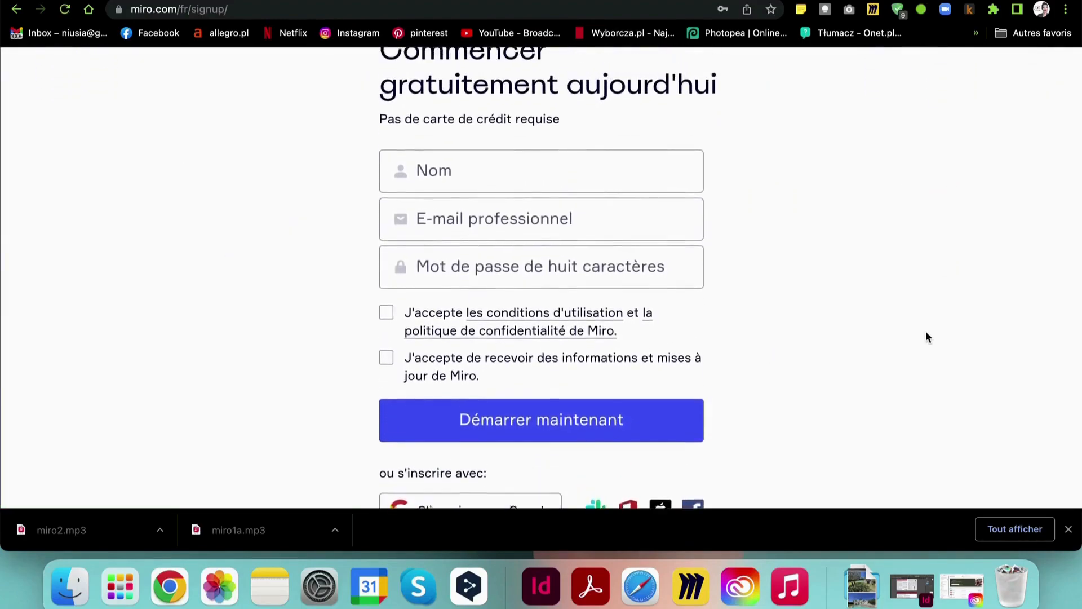
scroll(926, 332, down, 3)
scroll(926, 333, up, 4)
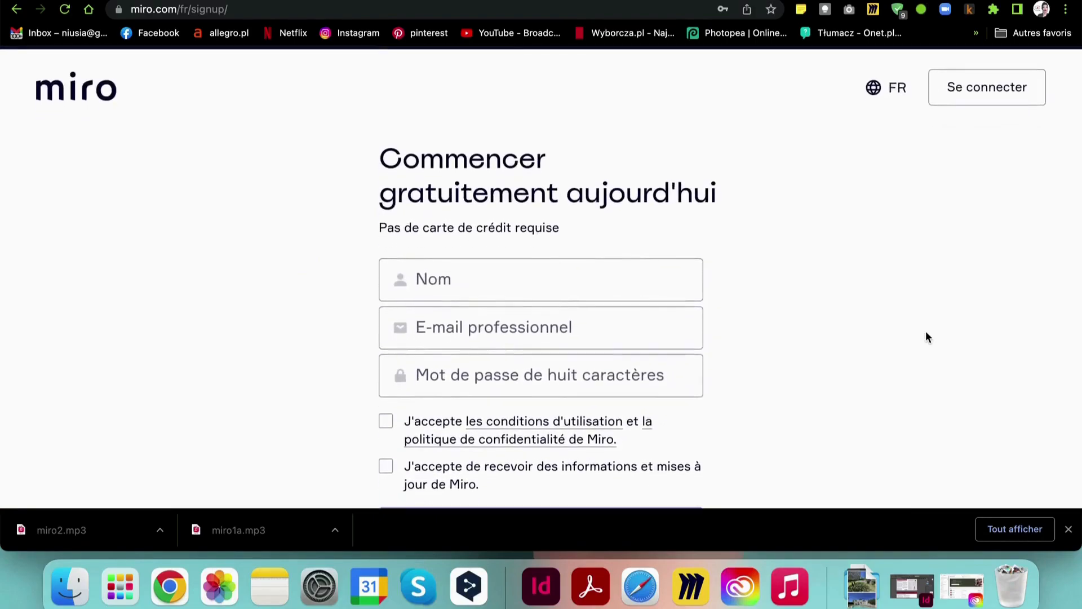
scroll(926, 332, down, 4)
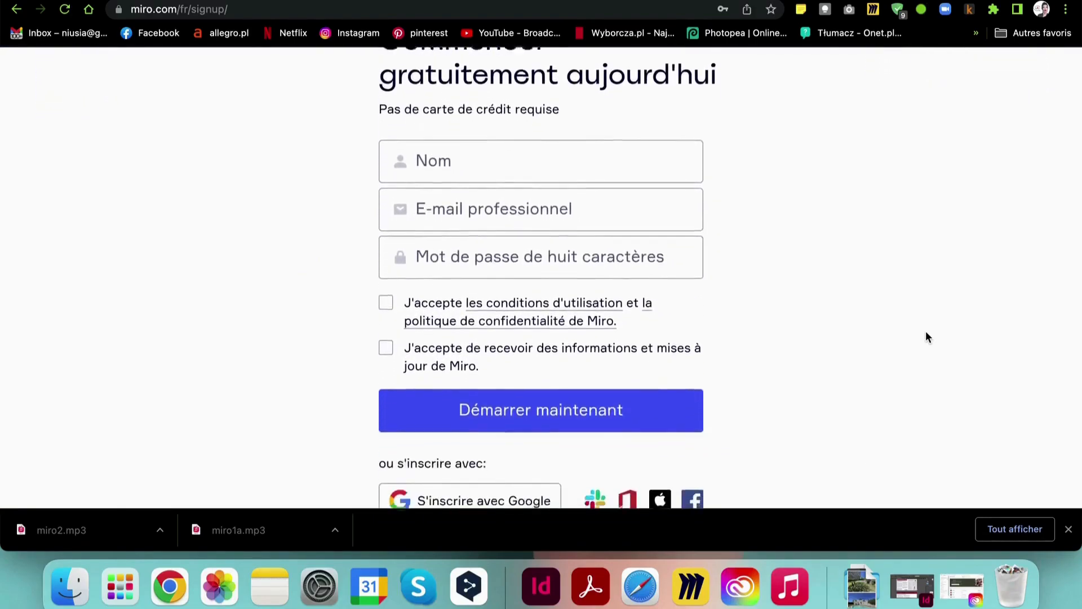
scroll(926, 332, up, 4)
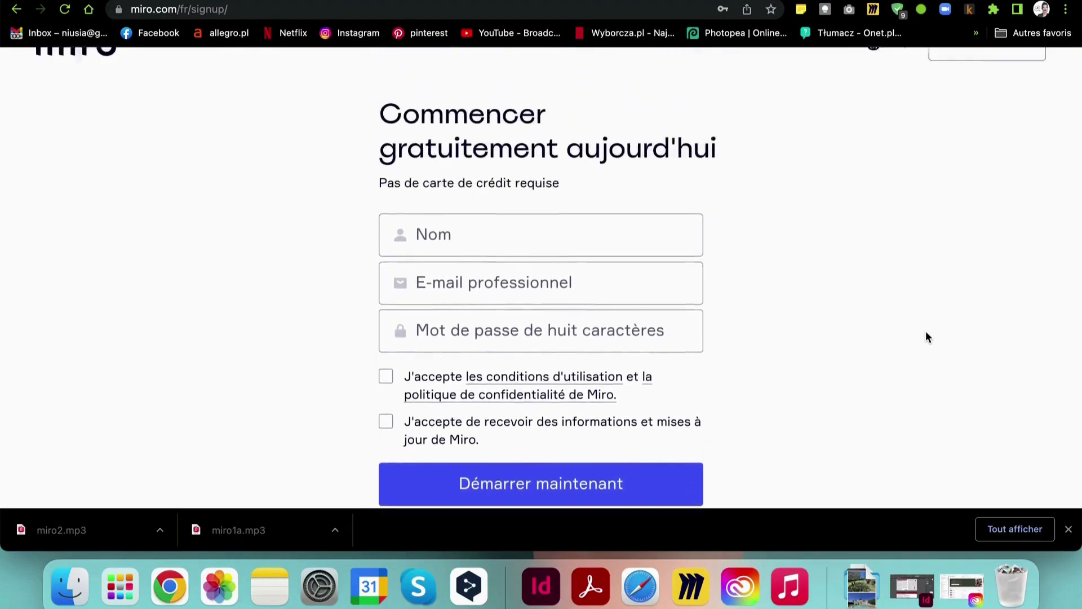
click(968, 97)
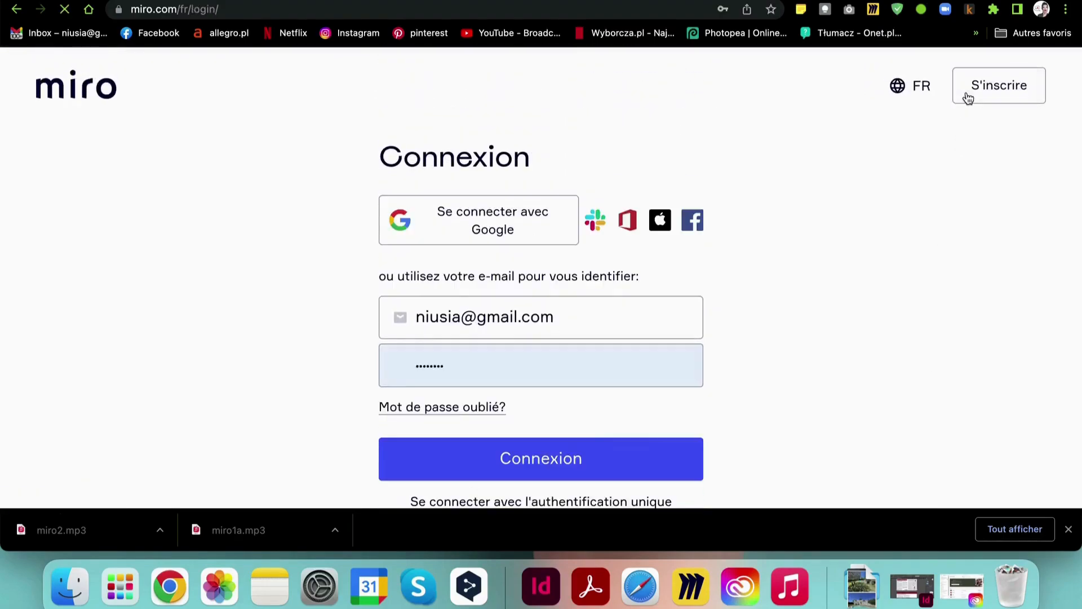
Log in with the prefilled credentials and dismiss Chrome's password breach warning
click(555, 459)
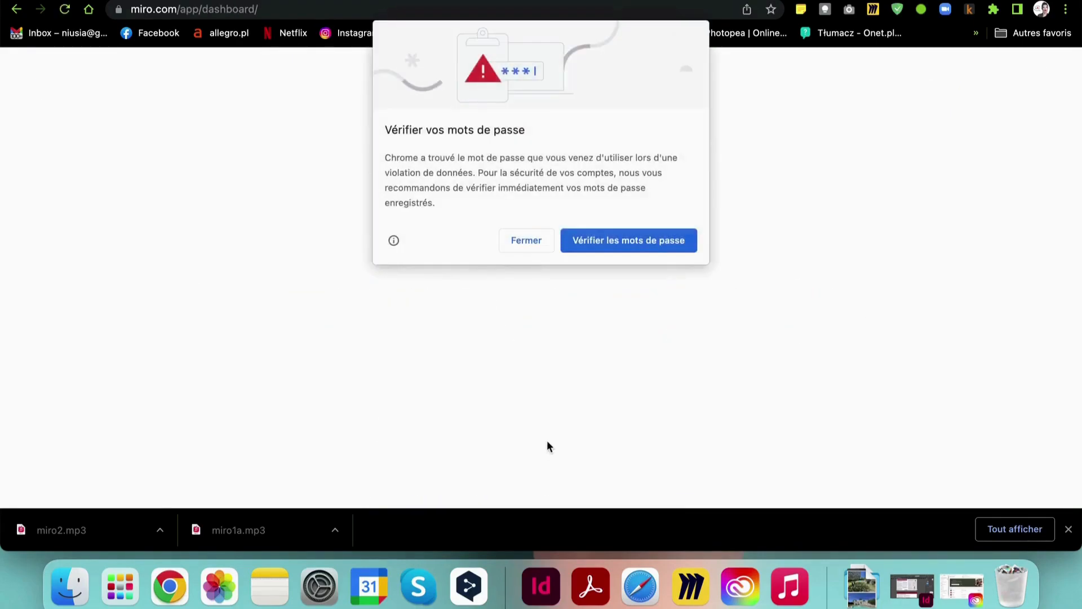
click(515, 246)
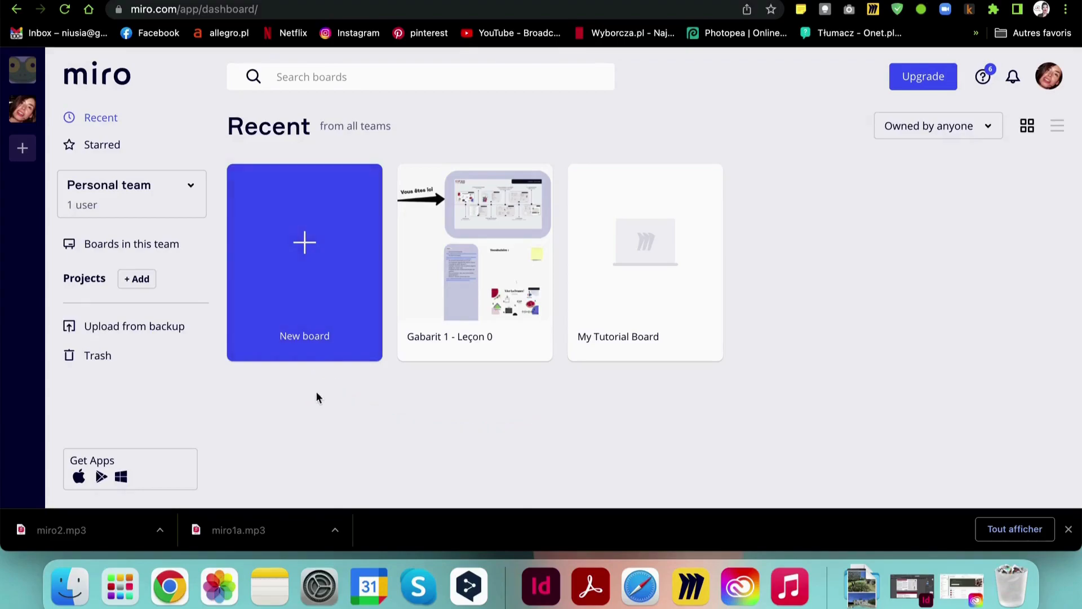
Create a new board and close the template picker to start blank
click(302, 274)
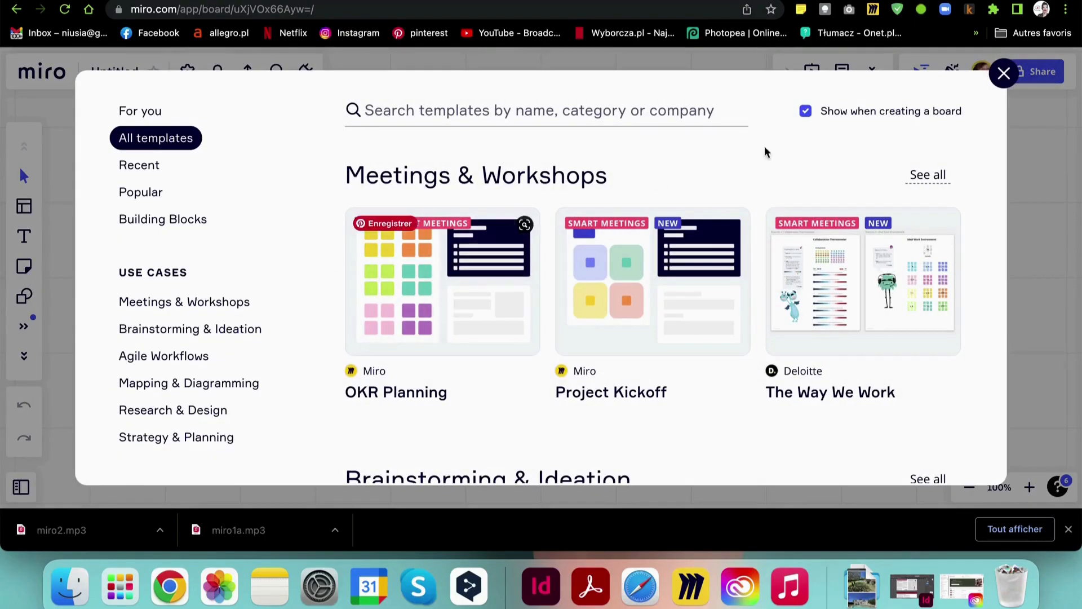
click(1005, 74)
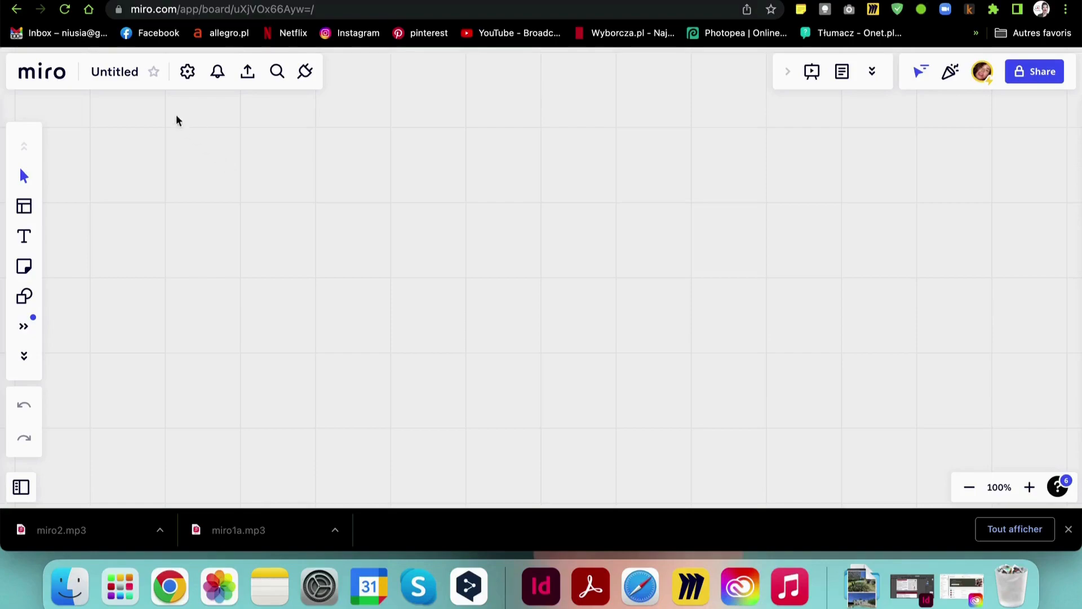
Rename the board from Untitled to the student's name plus '- Leçon 32', fixing the accent
click(117, 78)
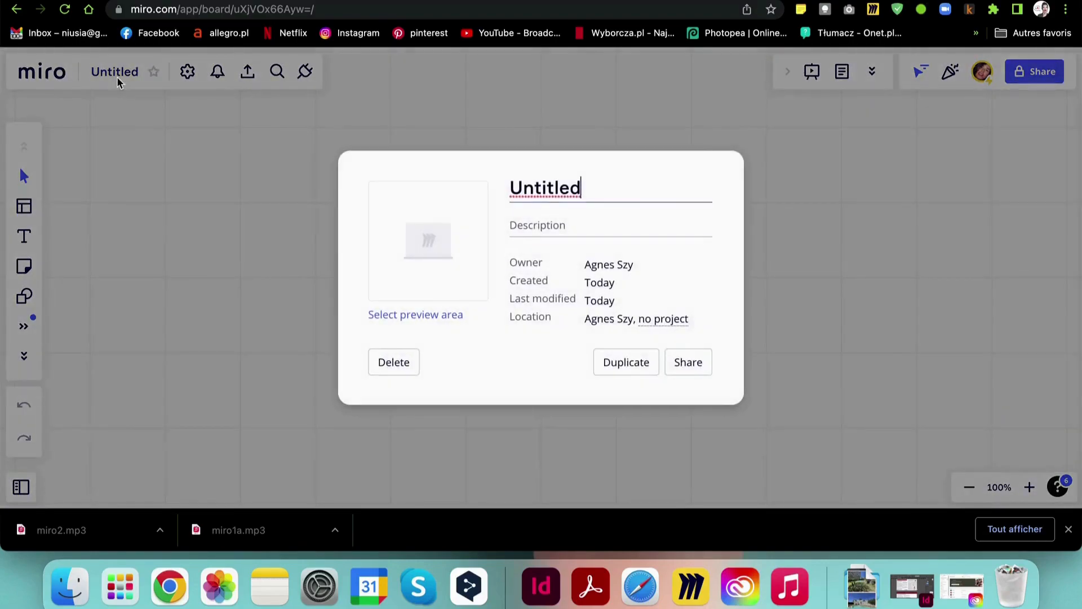
click(820, 351)
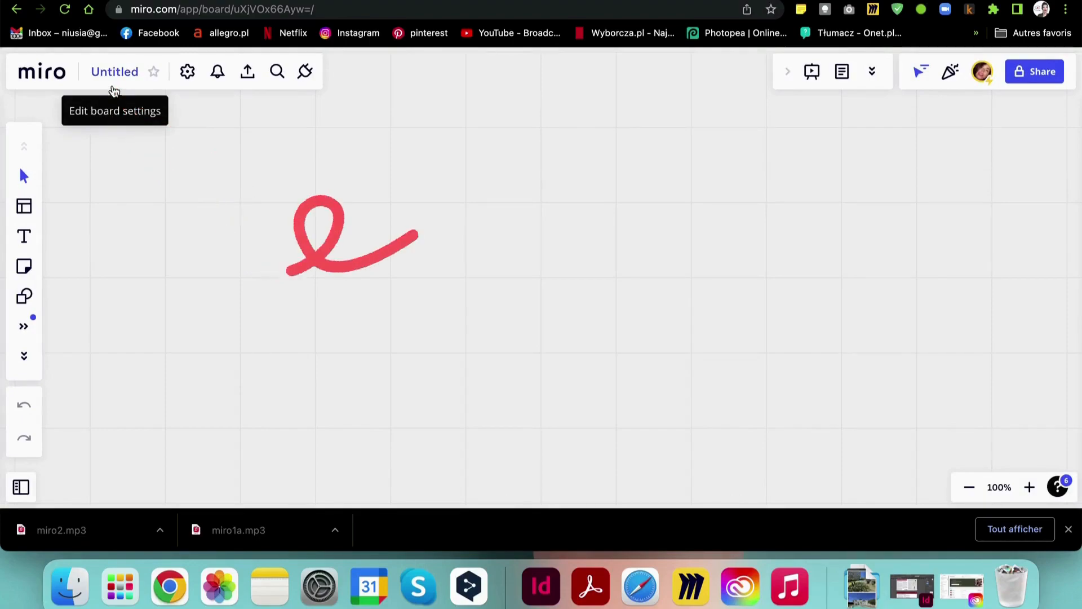
click(115, 81)
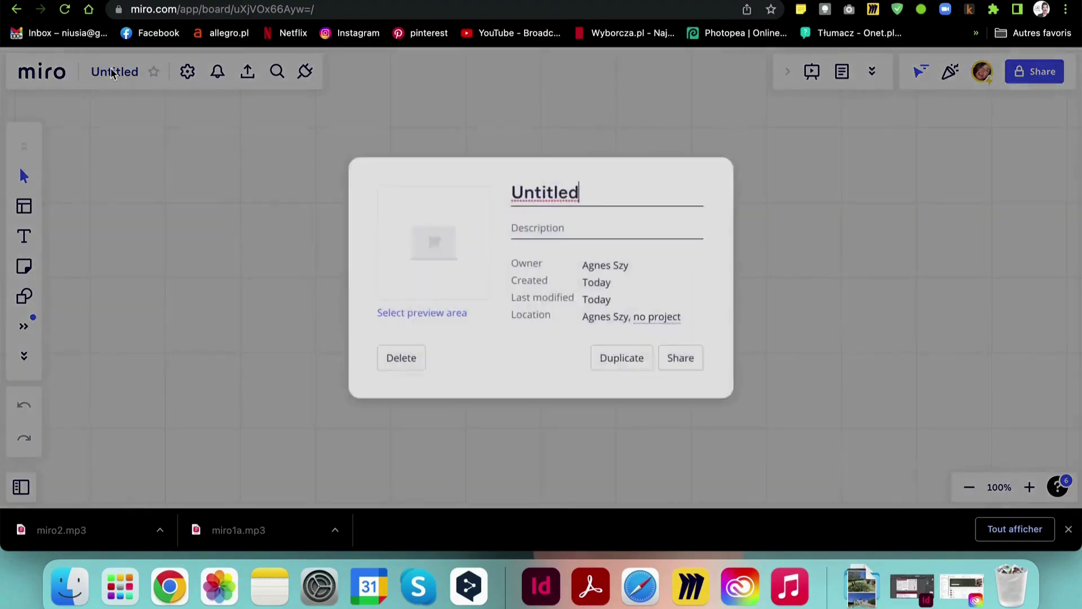
drag(586, 182, 496, 184)
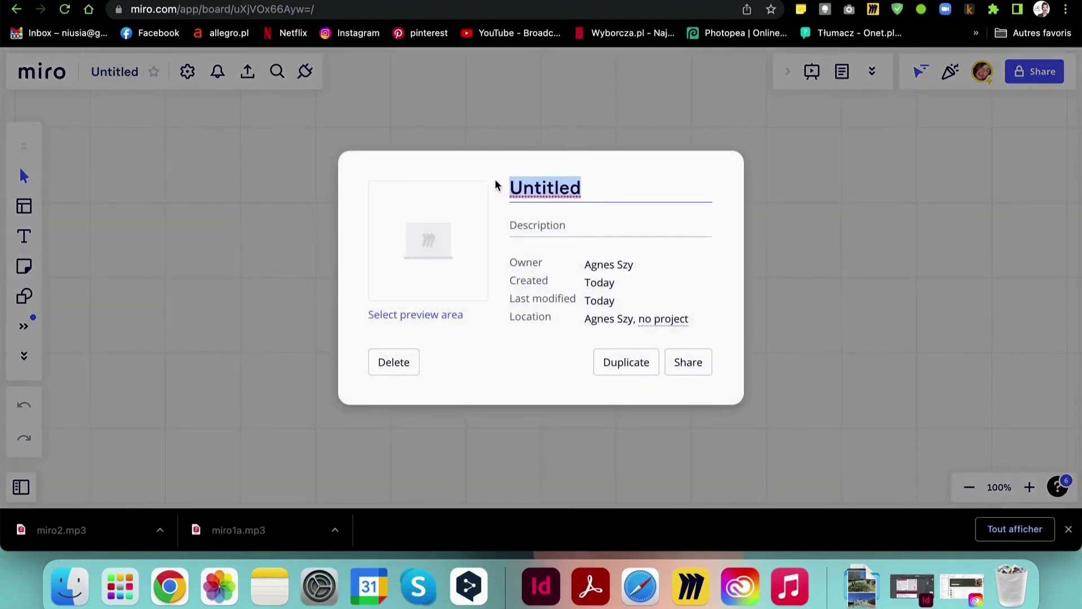
text(Anna - )
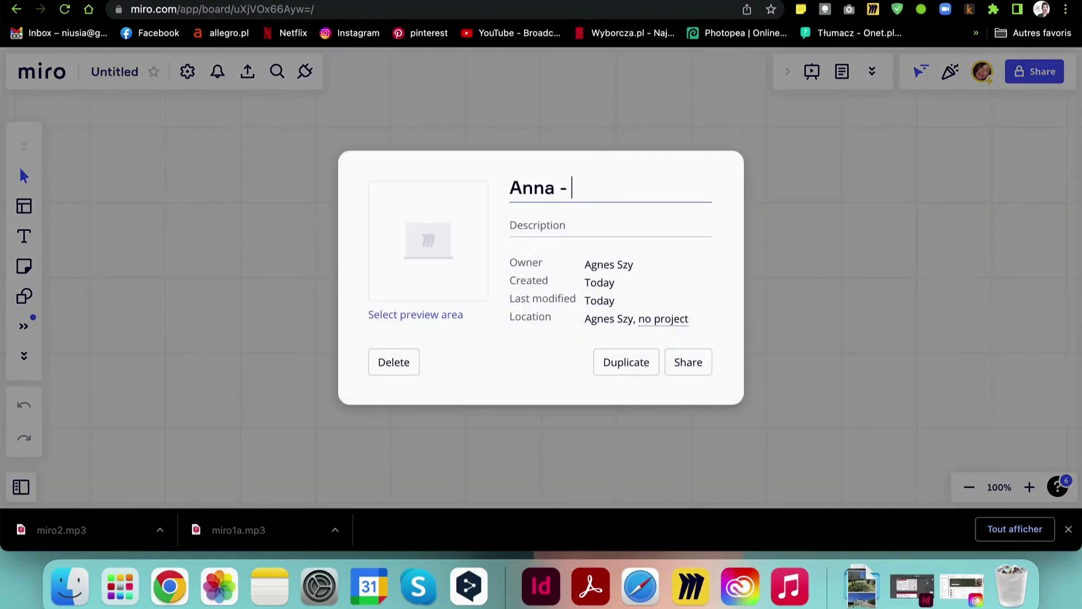
text(Lecon 32)
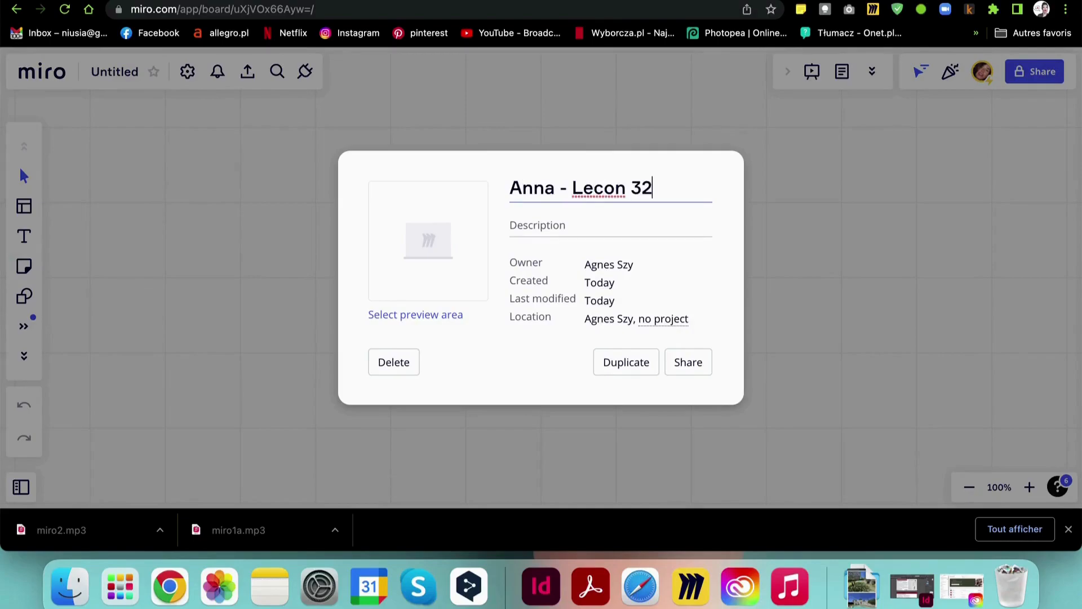
right_click(588, 182)
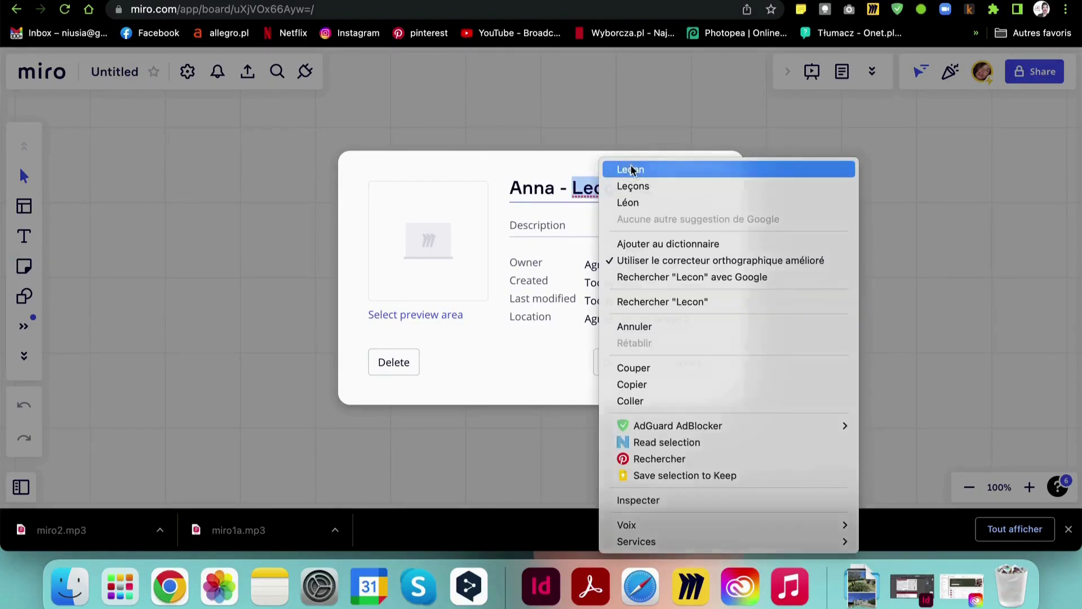
click(632, 168)
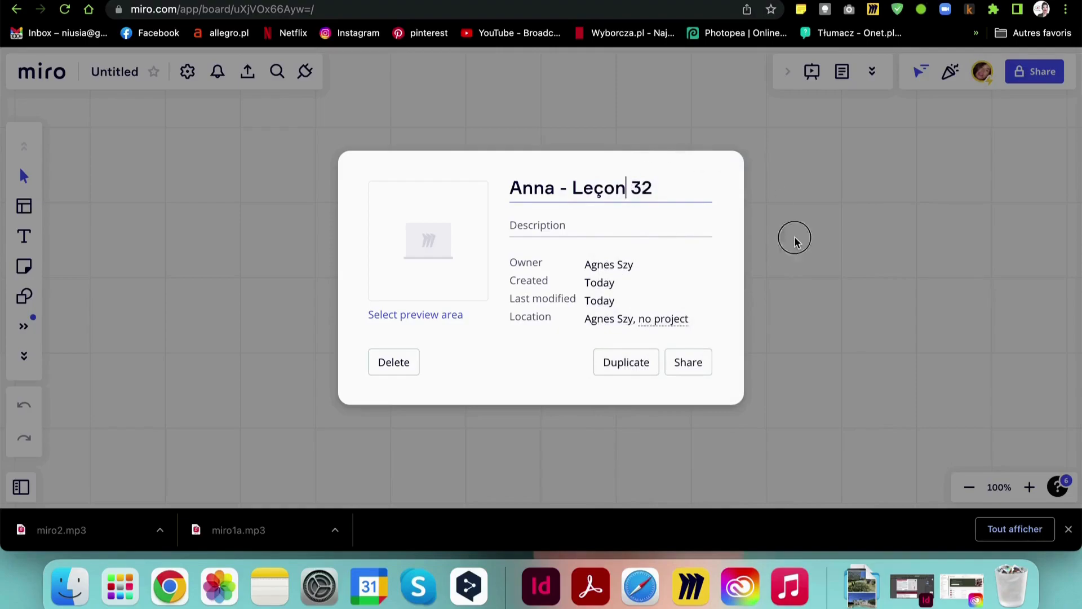
key(Return)
key(Return)
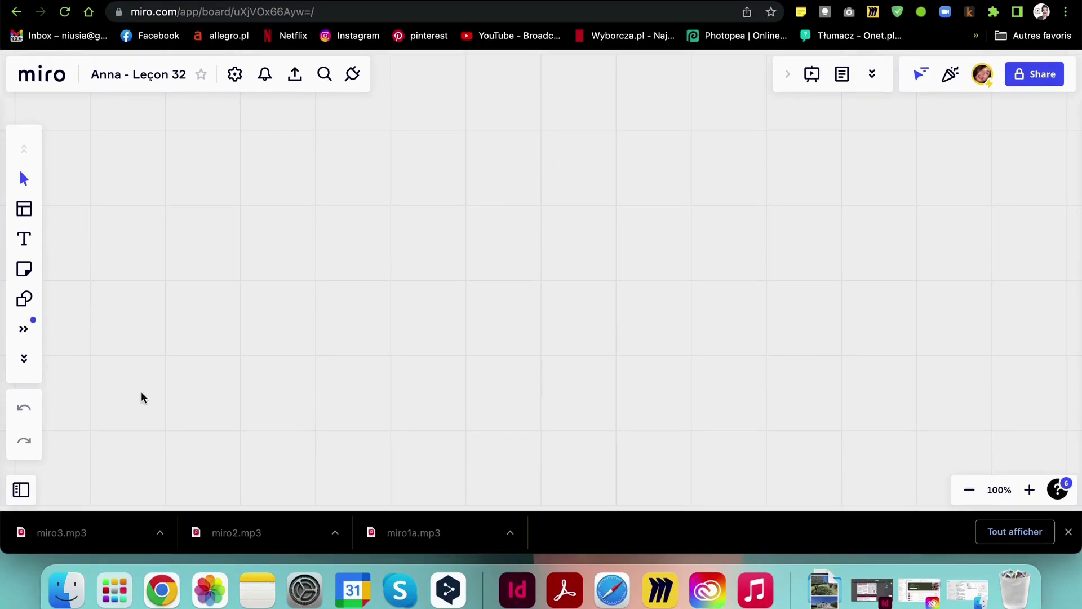
Open the demo folder on Bureau in Finder and preview Les articles Decouverte.pdf
click(62, 570)
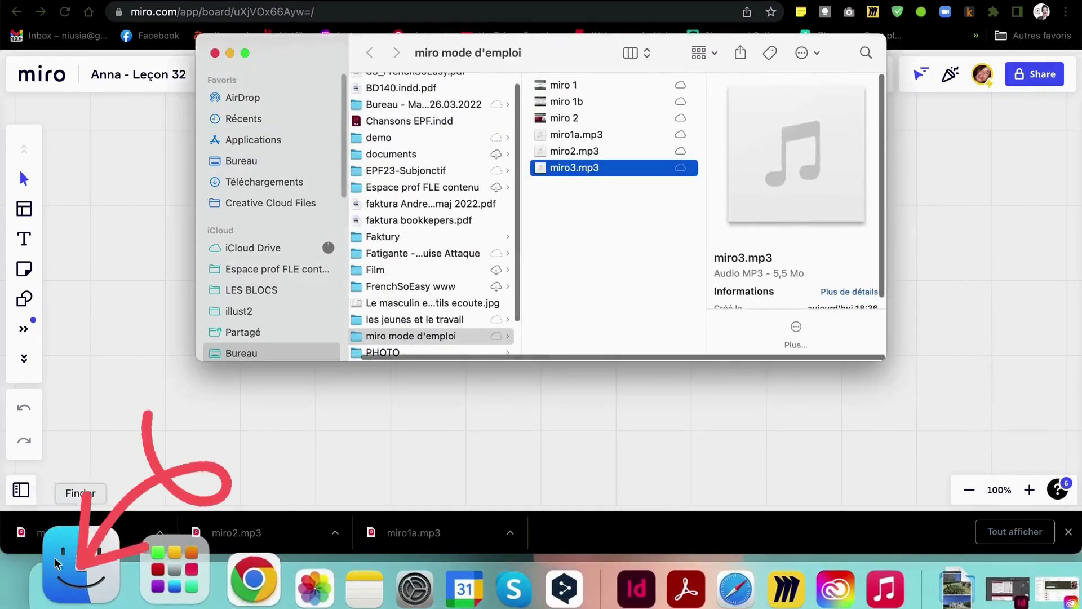
click(242, 161)
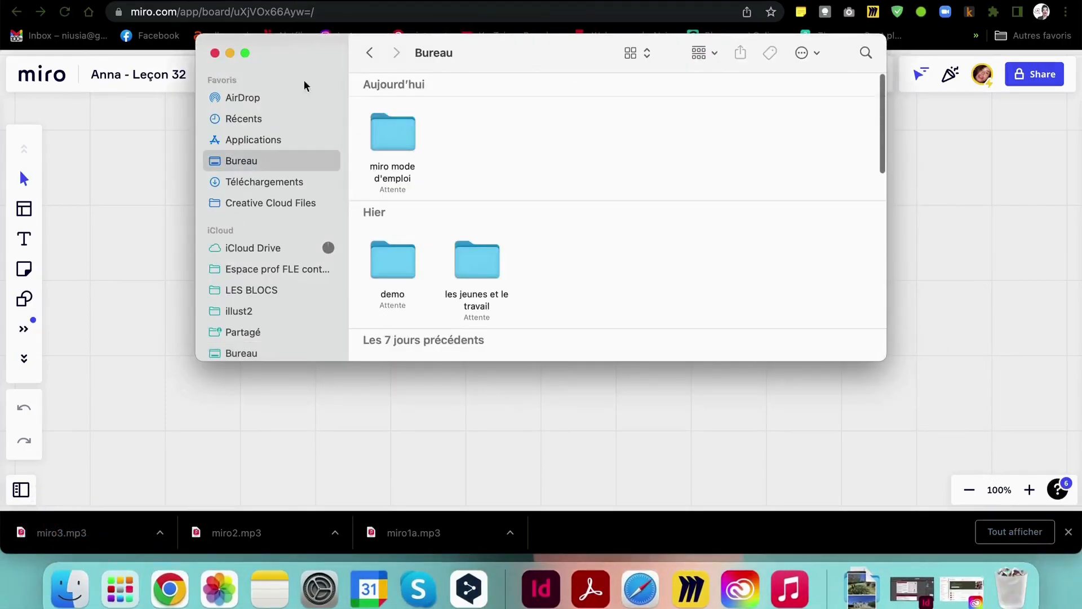
double_click(389, 261)
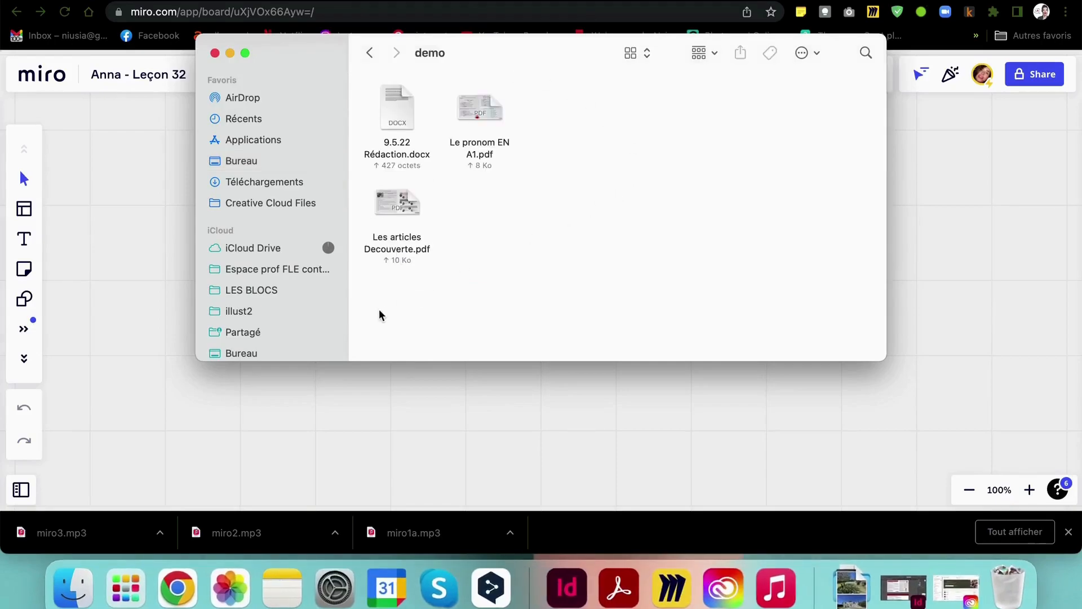
click(380, 289)
click(398, 203)
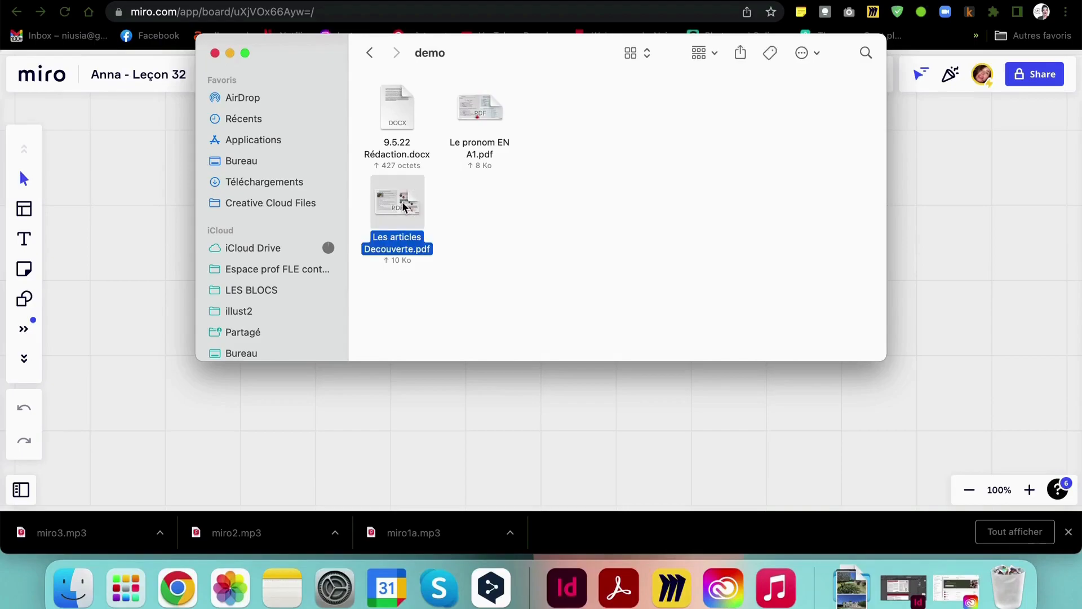
click(488, 111)
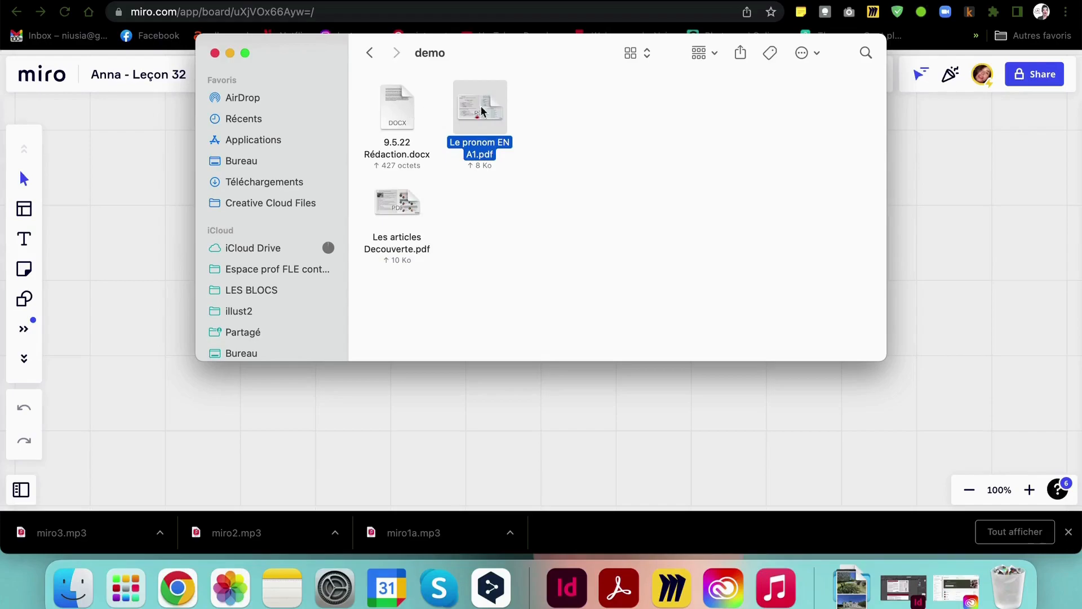
click(394, 204)
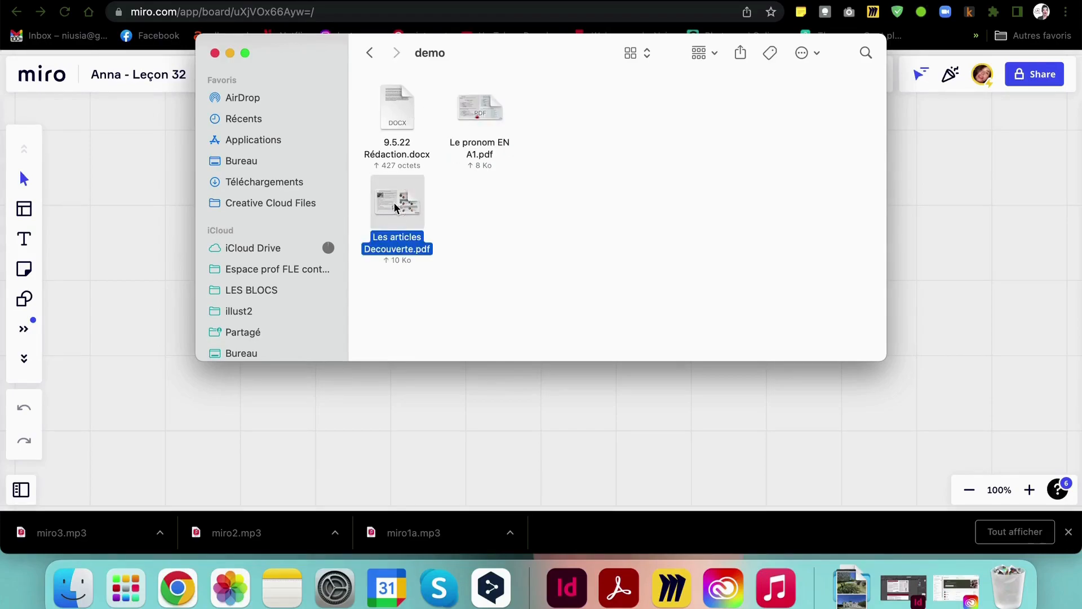
double_click(395, 204)
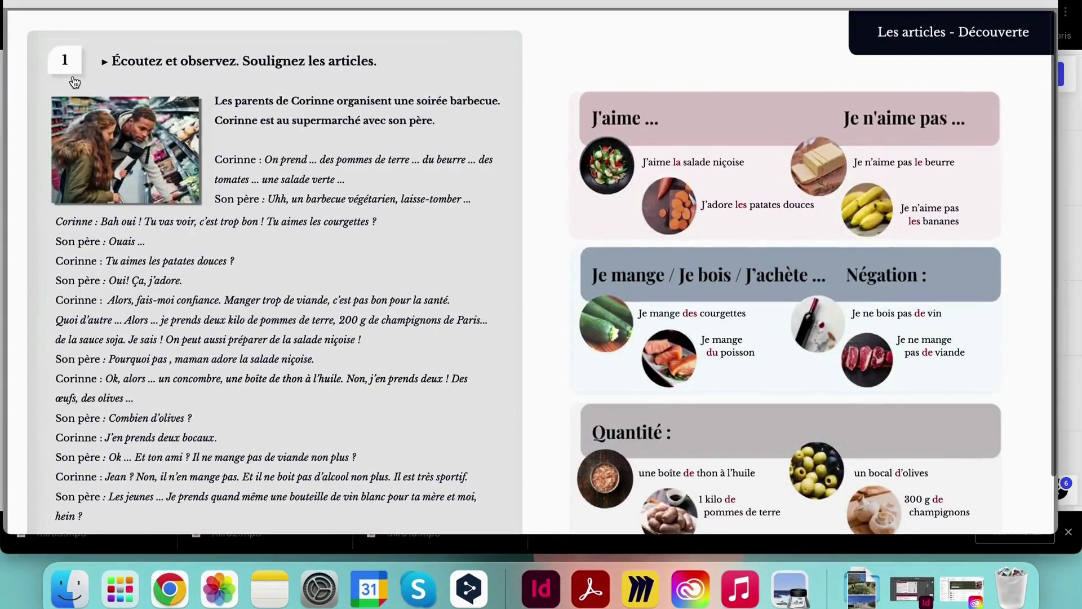
click(26, 5)
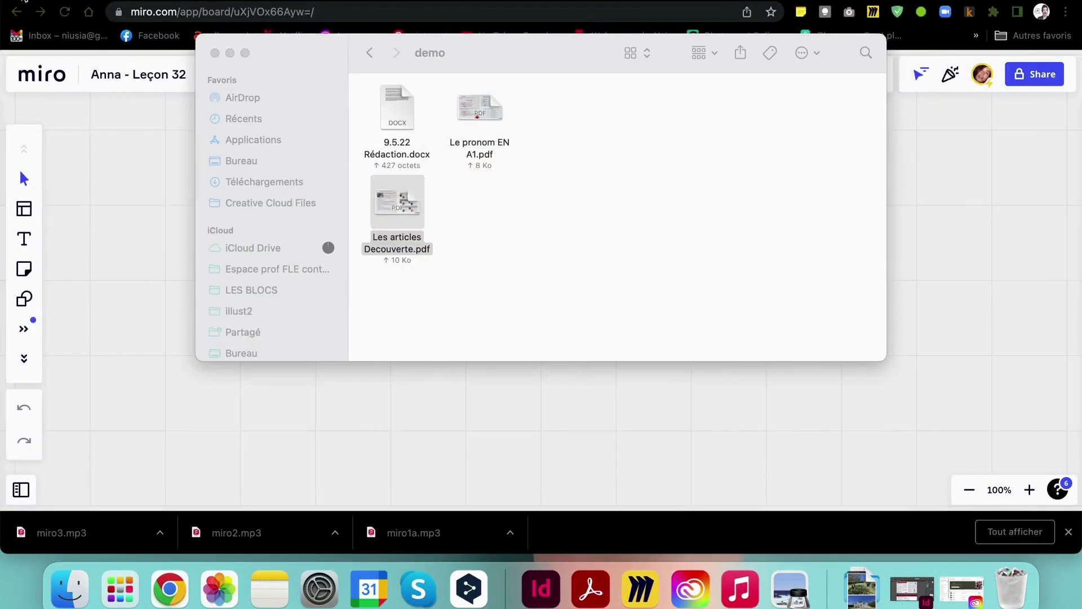
Preview the 9.5.22 Rédaction.docx essay, then select all three files in demo
click(658, 102)
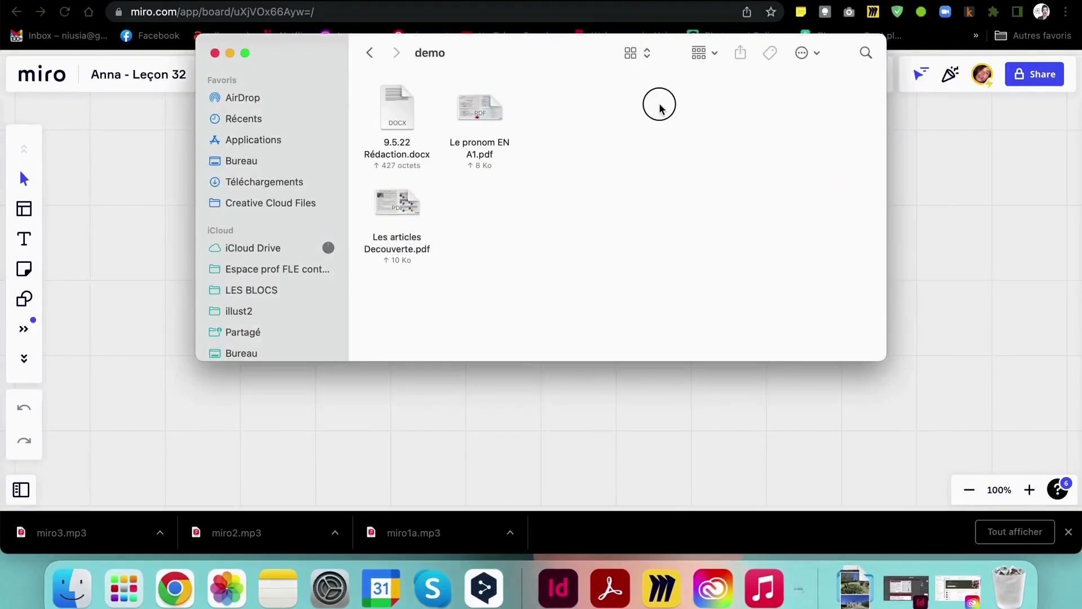
click(390, 111)
double_click(392, 111)
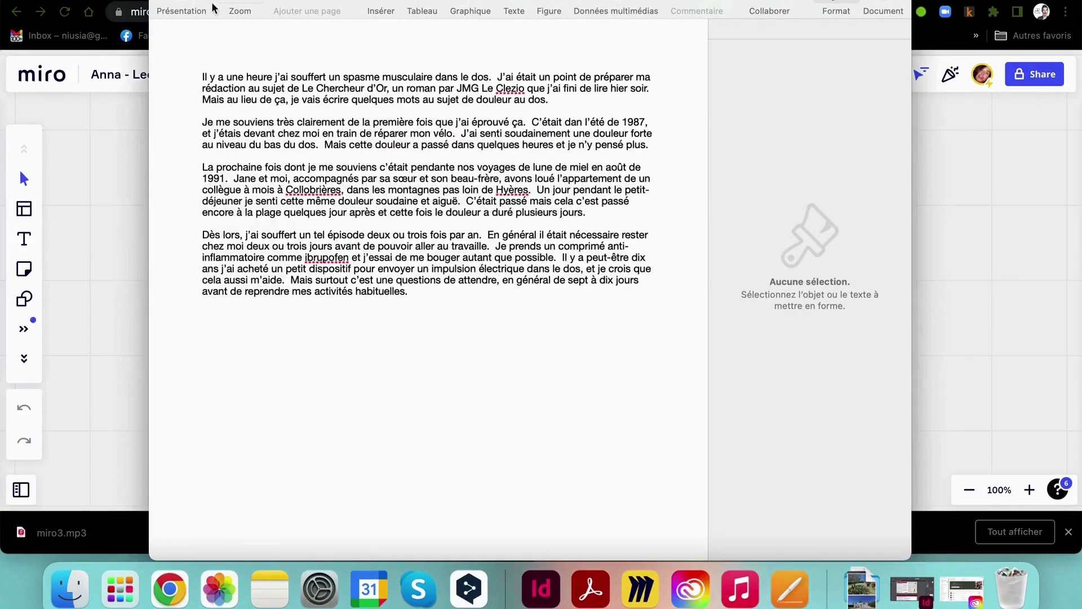
click(164, 1)
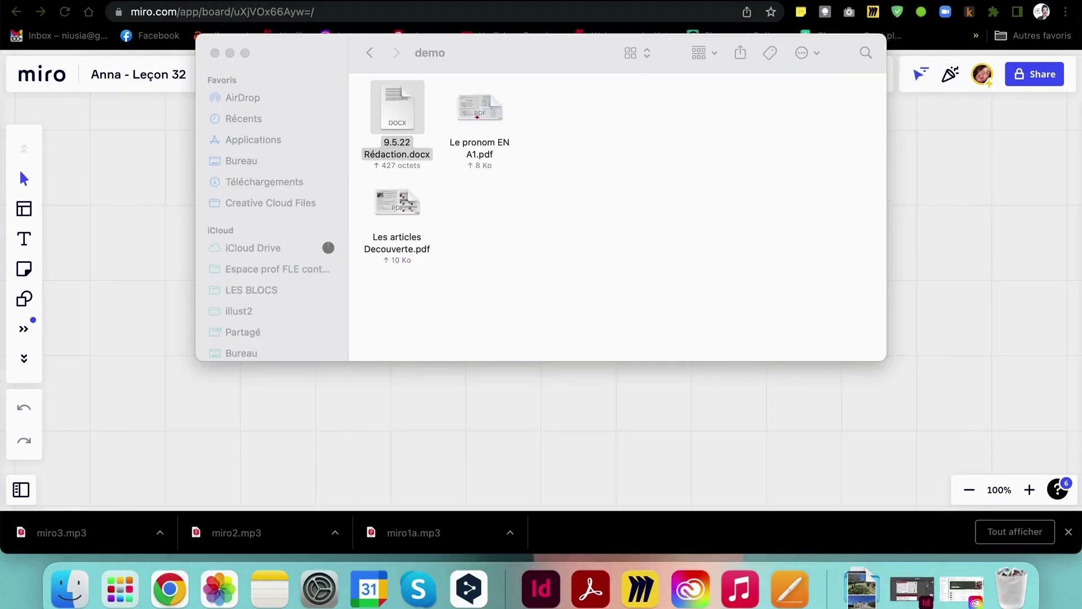
drag(682, 274, 369, 93)
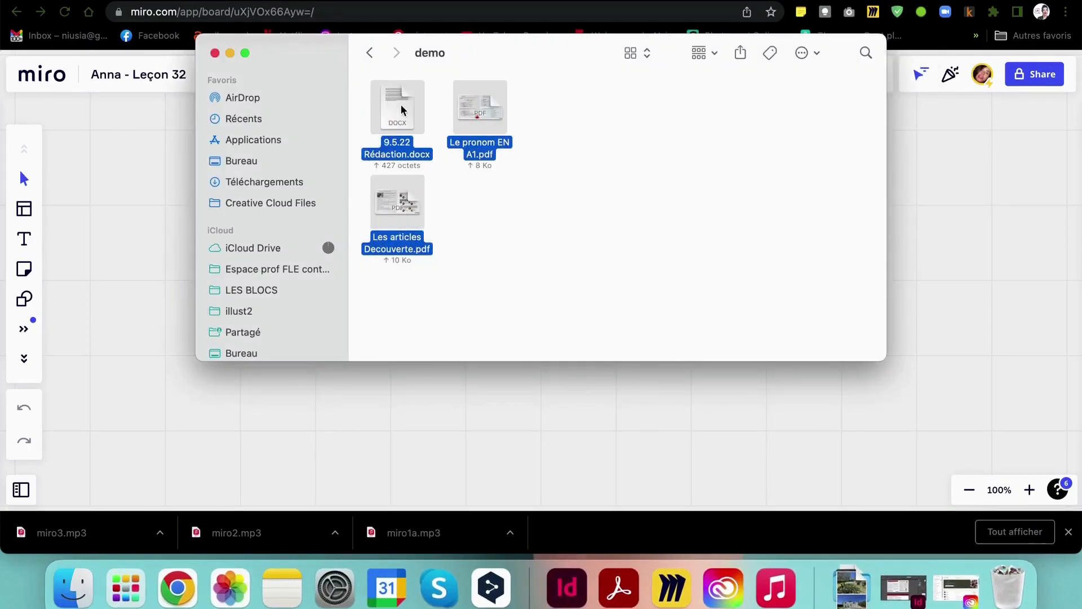
Drag Le pronom EN A1.pdf and Les articles Decouverte.pdf onto the Miro board
click(500, 225)
drag(479, 107, 419, 408)
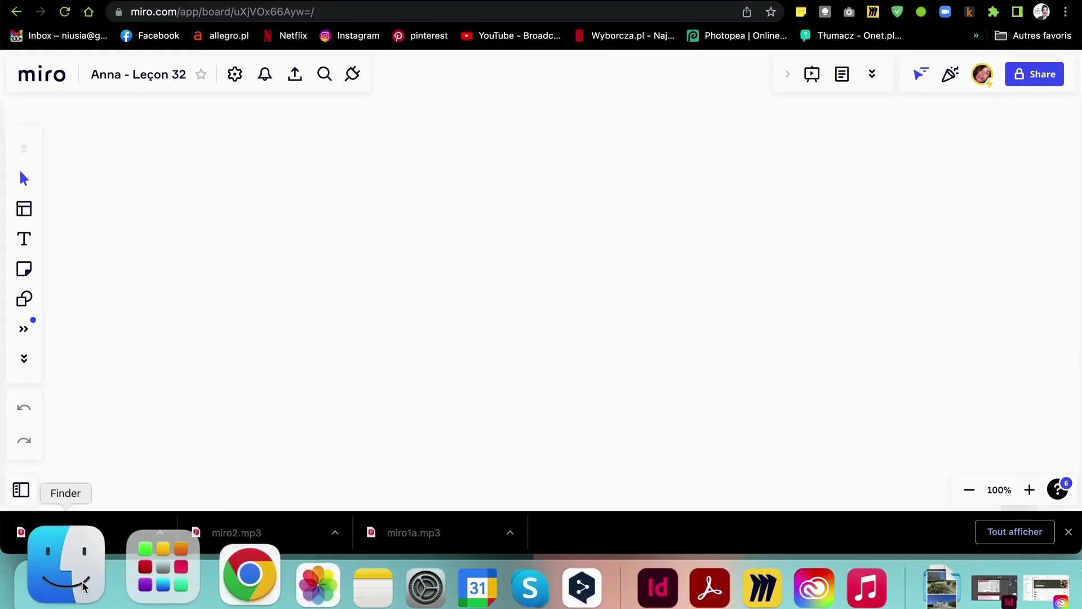
click(72, 571)
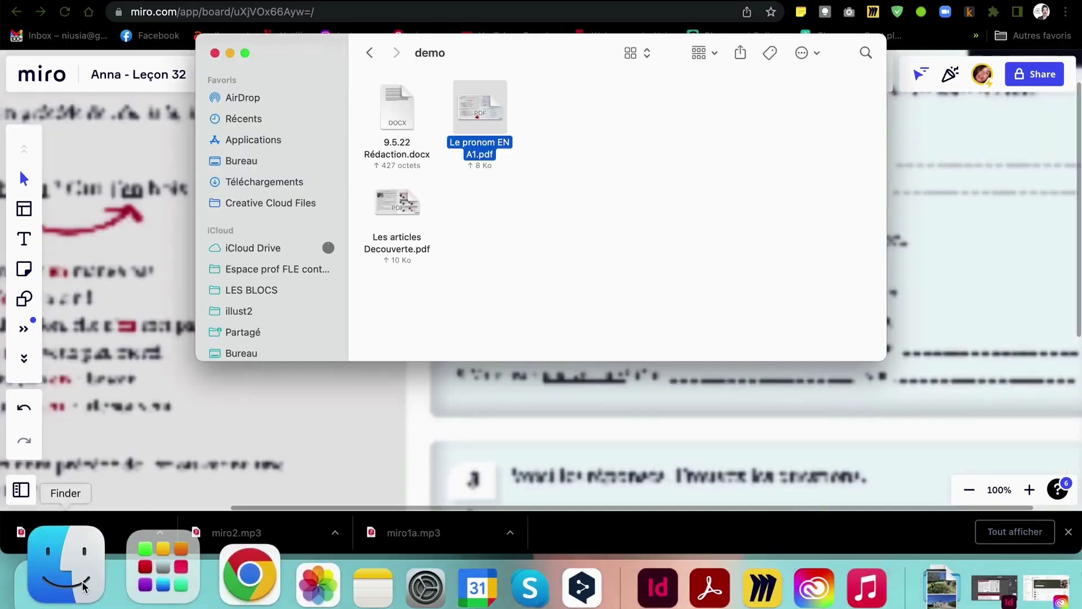
drag(385, 214, 331, 388)
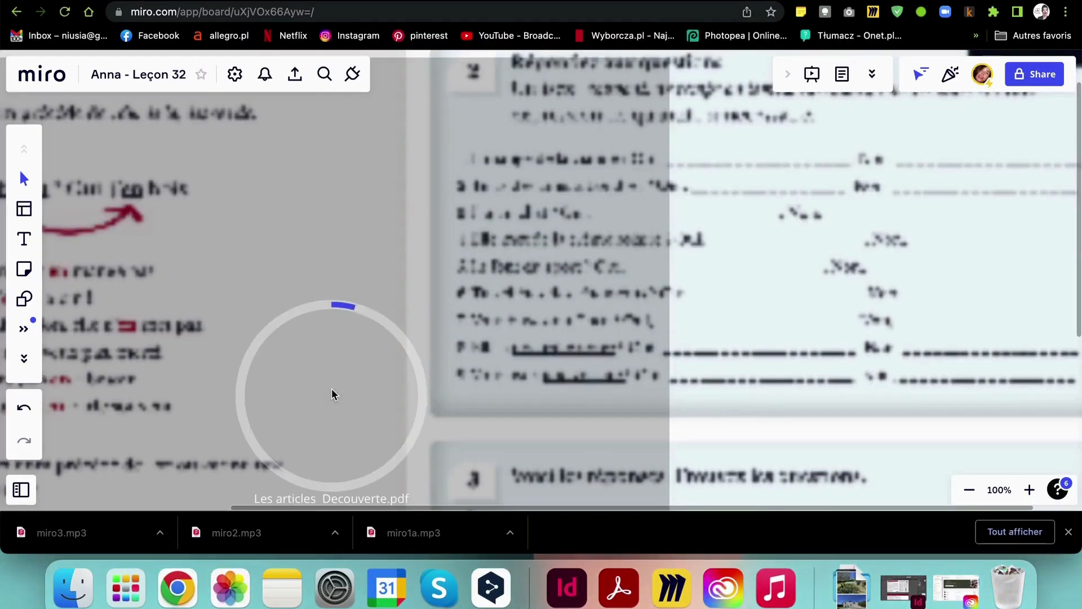
Add the 9.5.22 Rédaction.docx essay to the board and close the demo Finder window
click(77, 583)
drag(394, 110, 127, 341)
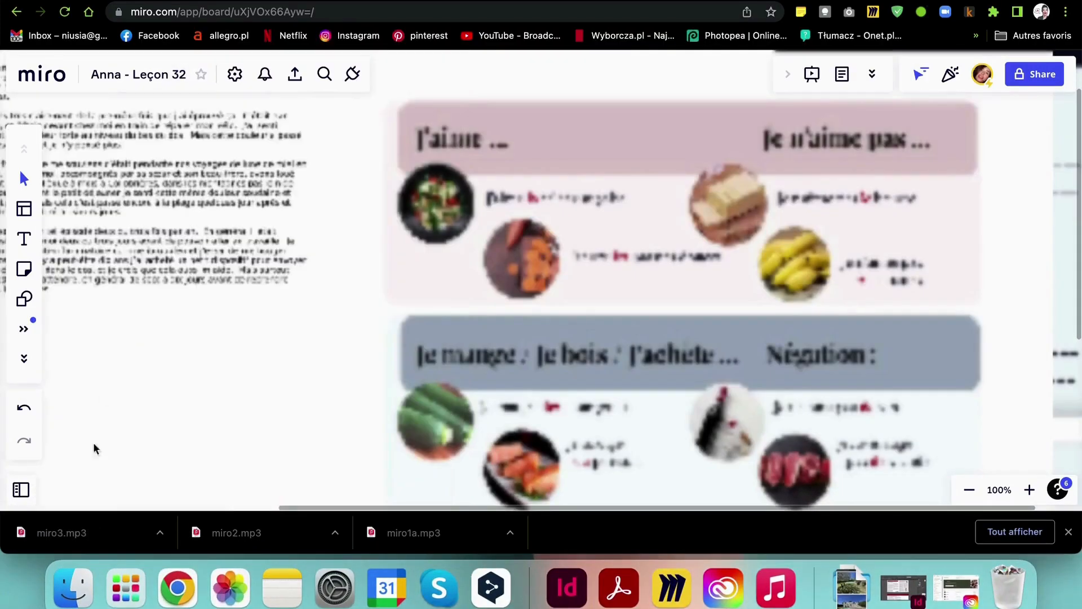
click(88, 542)
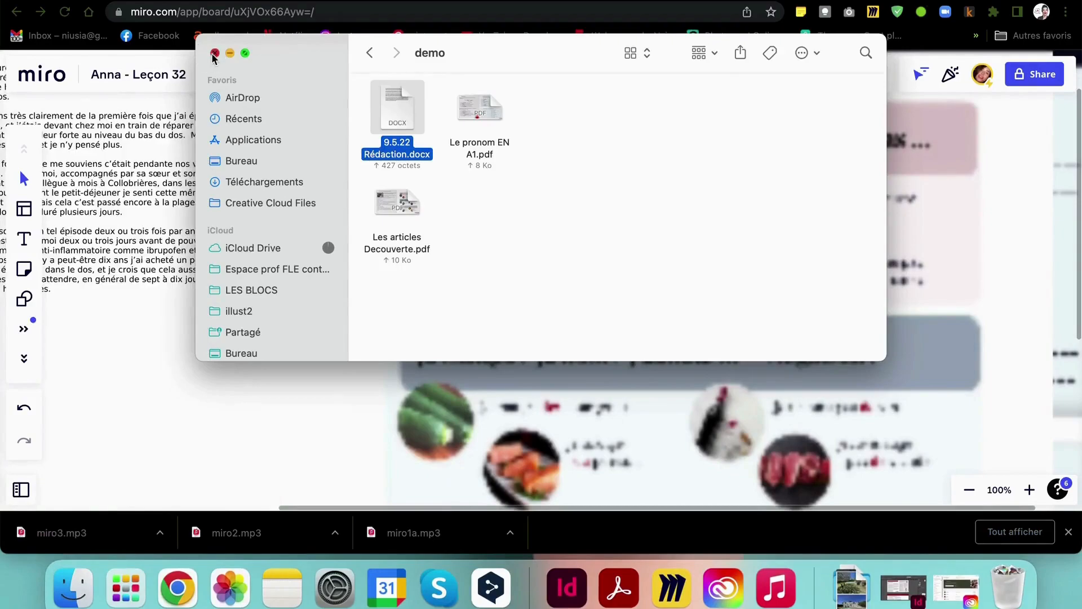
click(215, 53)
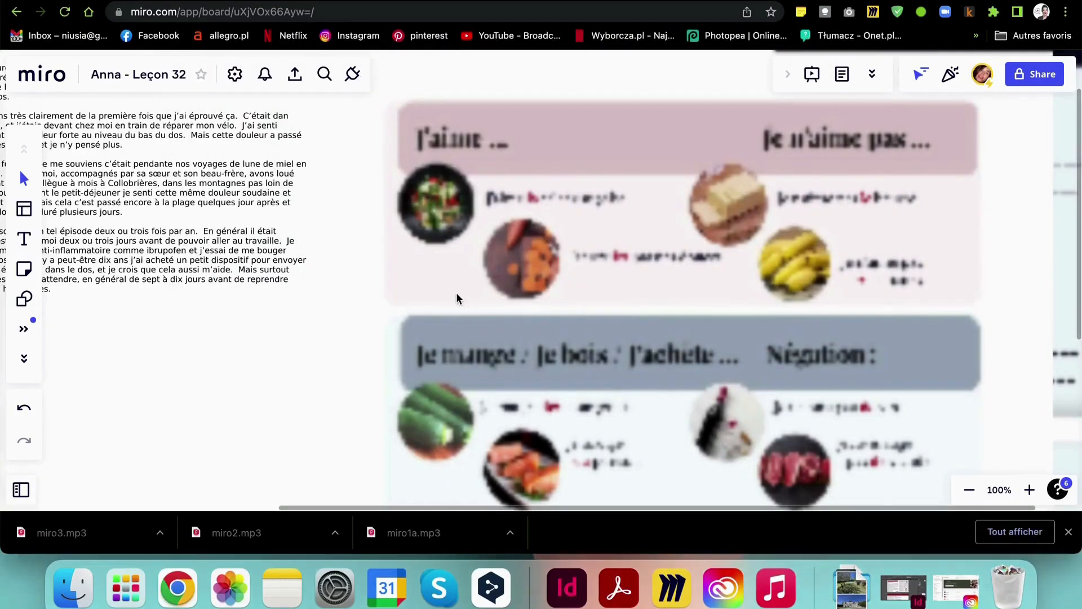
Stack the Les articles worksheet directly above Le pronom EN, moving the essay aside
scroll(458, 299, down, 10)
drag(415, 261, 718, 218)
drag(448, 242, 556, 433)
drag(302, 256, 900, 282)
drag(710, 230, 466, 244)
drag(497, 419, 456, 361)
Enlarge the essay document and align it right beside the stacked worksheets
click(924, 294)
drag(878, 327, 810, 444)
drag(864, 349, 624, 288)
drag(718, 377, 782, 467)
drag(421, 353, 416, 346)
drag(744, 349, 739, 346)
click(740, 345)
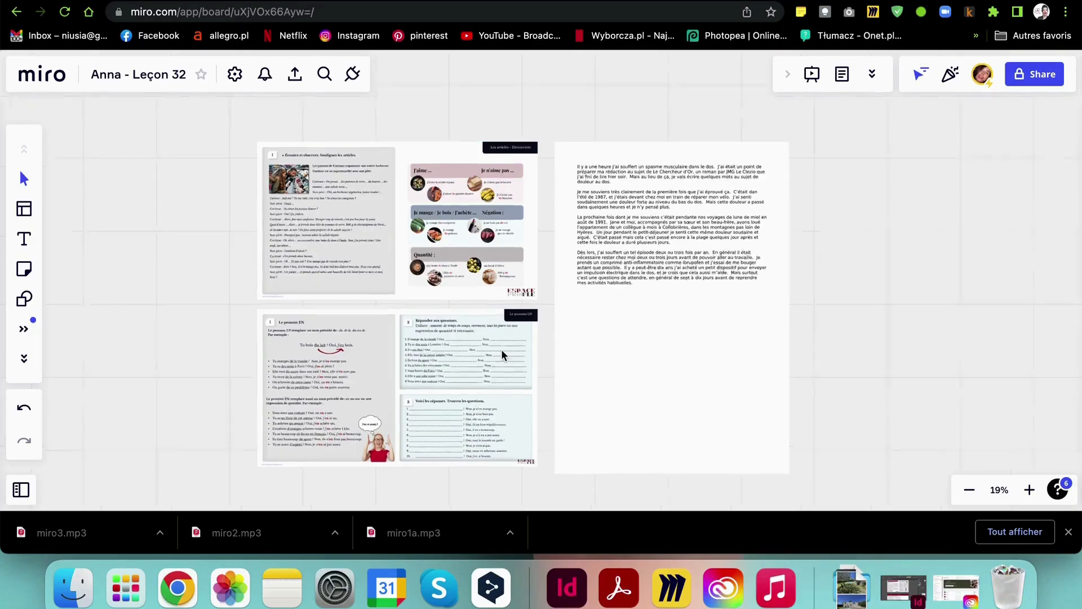
Lock the Les articles worksheet and the essay document in place
scroll(502, 349, up, 10)
scroll(502, 349, down, 10)
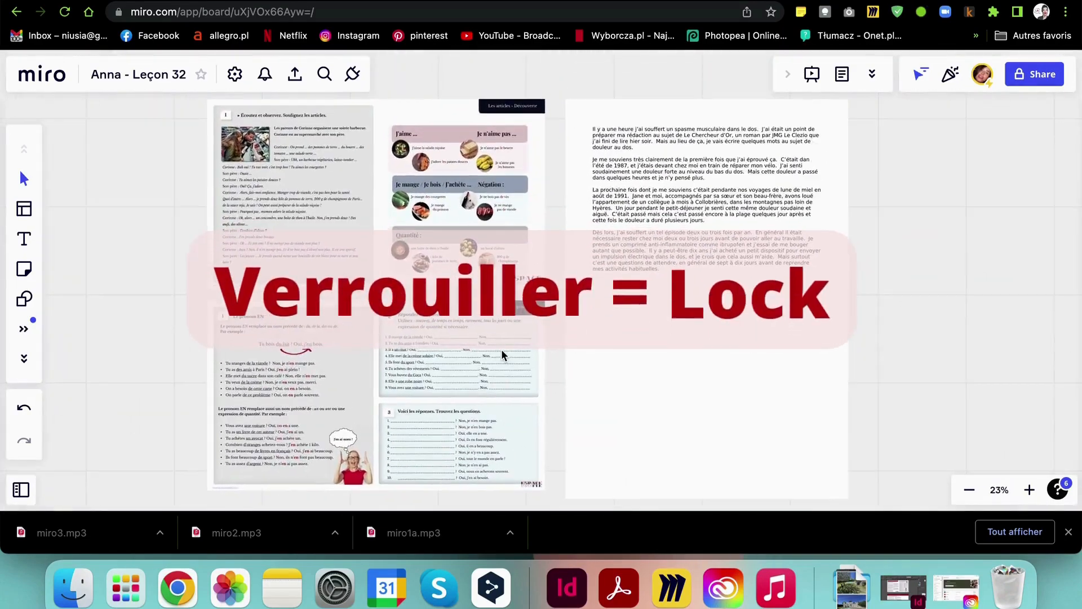
click(386, 185)
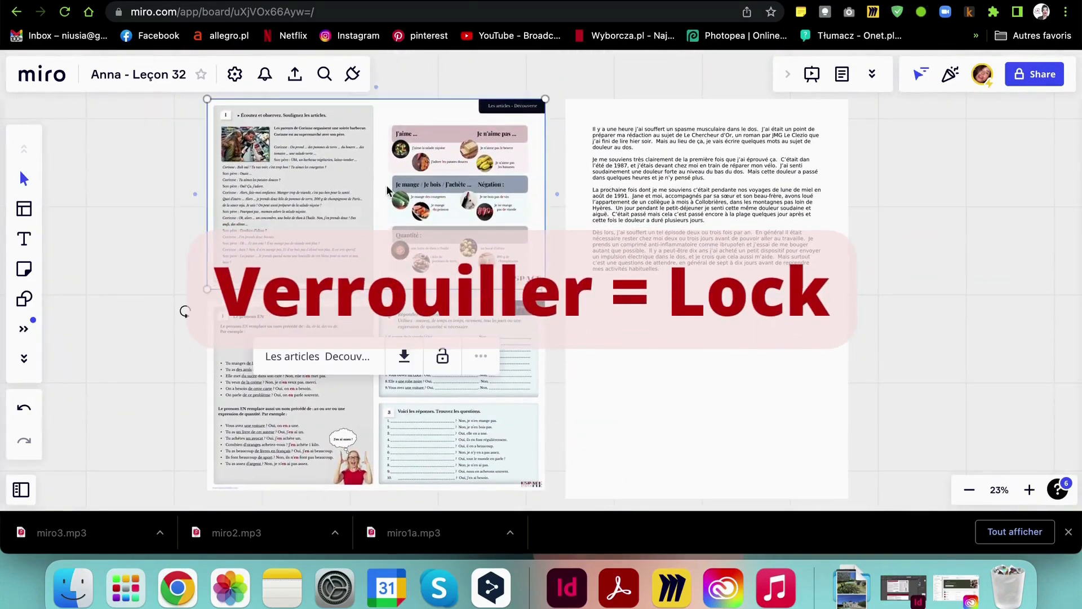
click(644, 174)
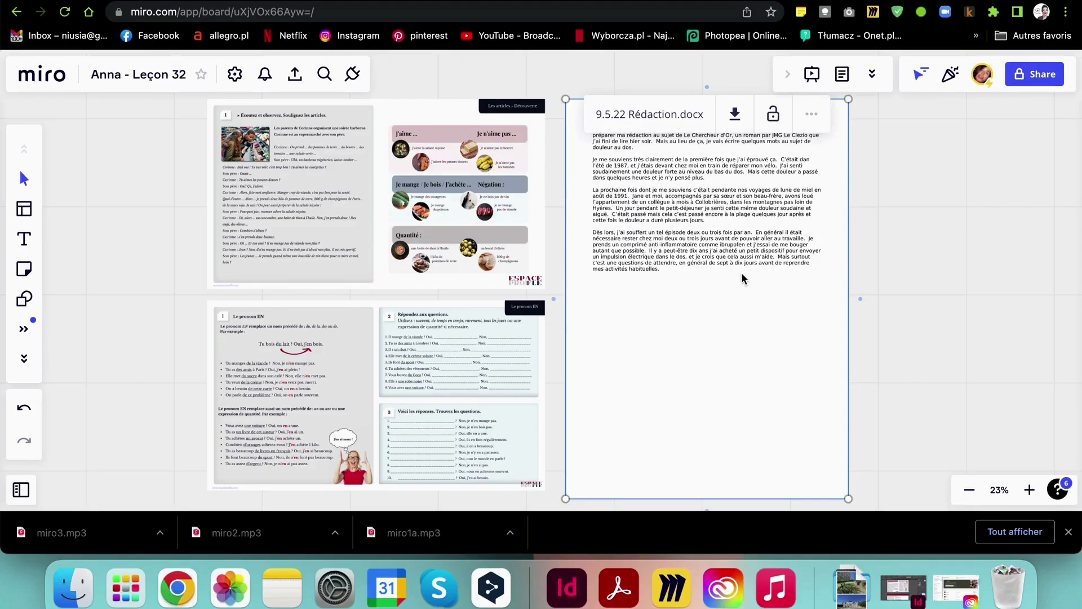
click(405, 235)
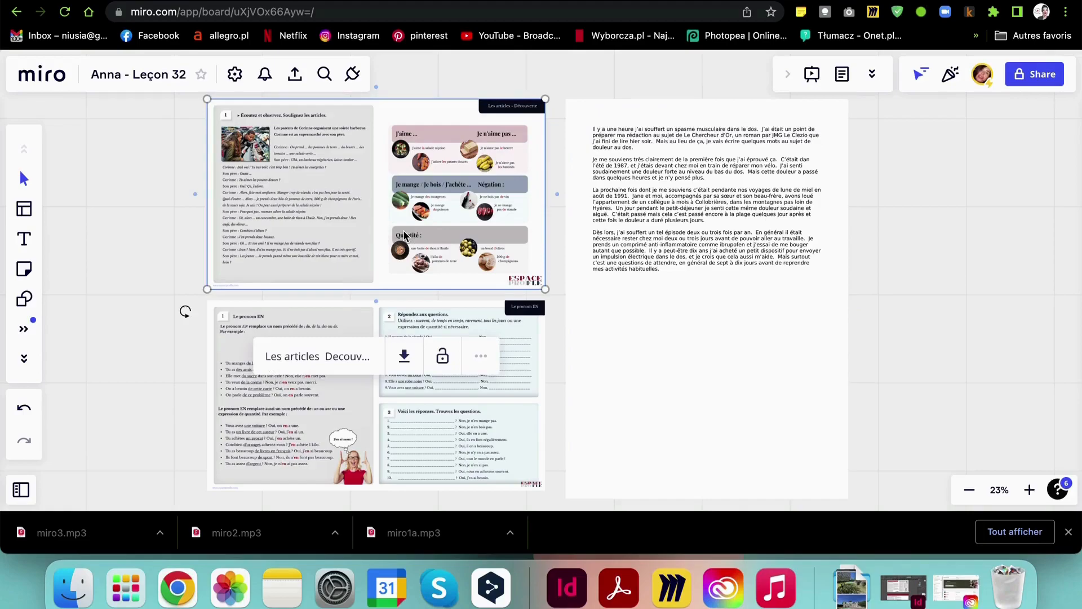
right_click(405, 236)
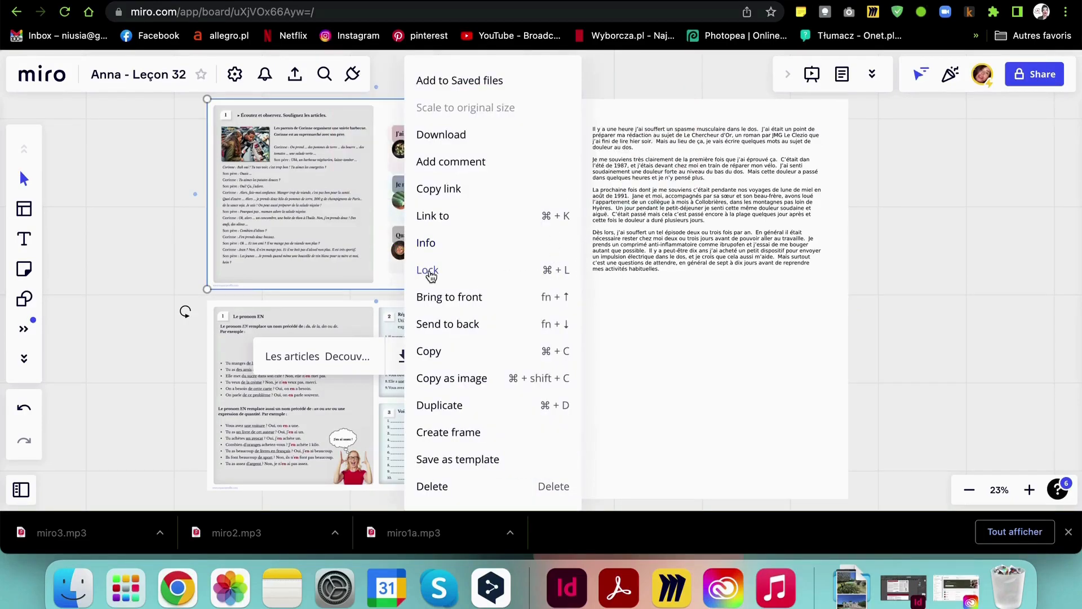
click(461, 271)
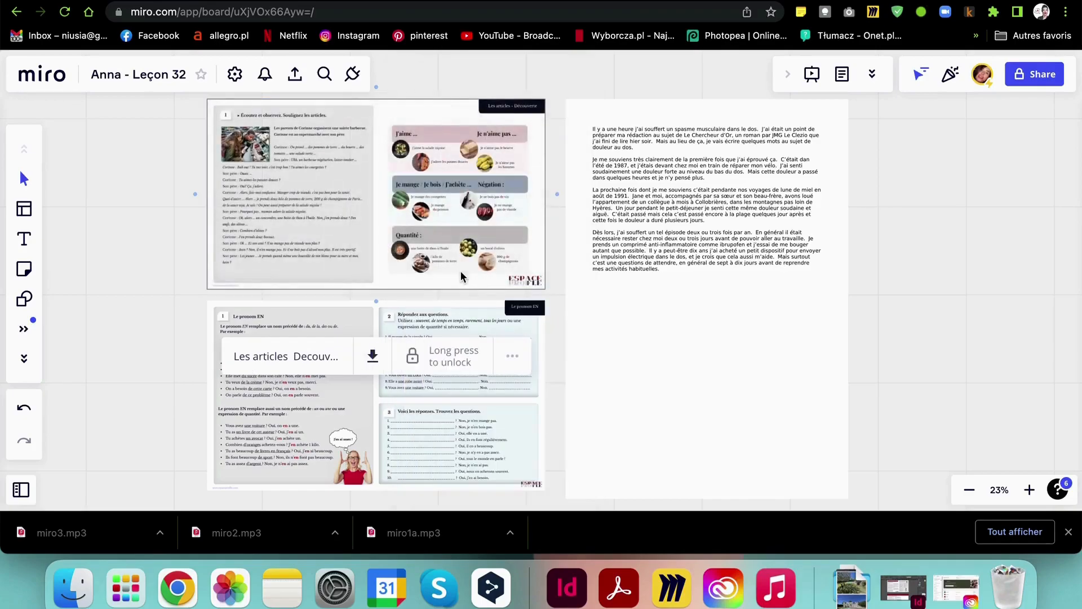
click(618, 257)
click(773, 114)
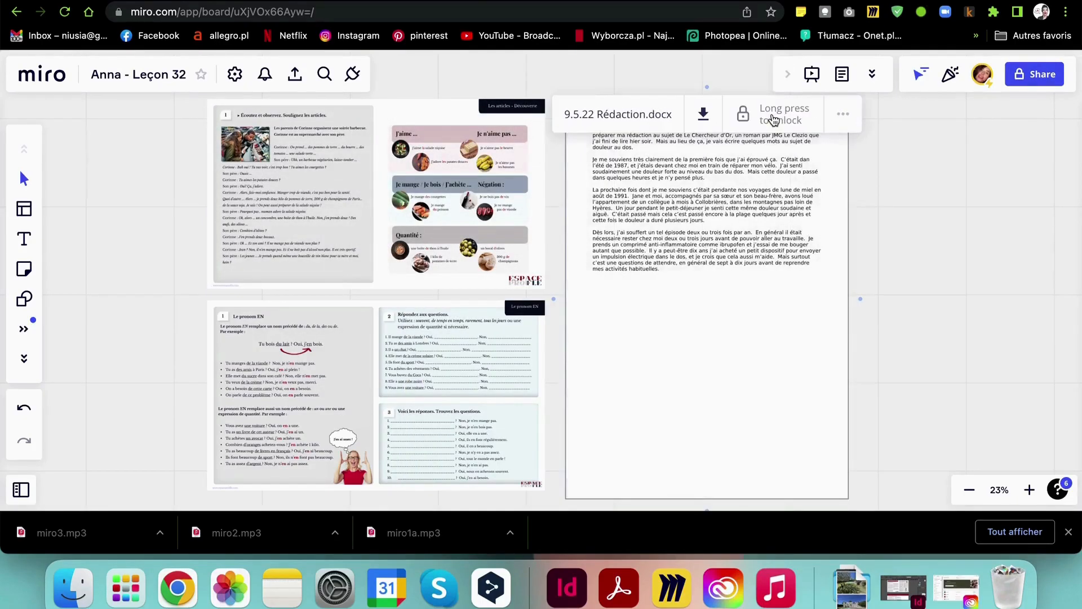
Lock the Le pronom EN A1.pdf worksheet and check that locked items resist dragging
scroll(352, 373, down, 5)
scroll(371, 293, up, 5)
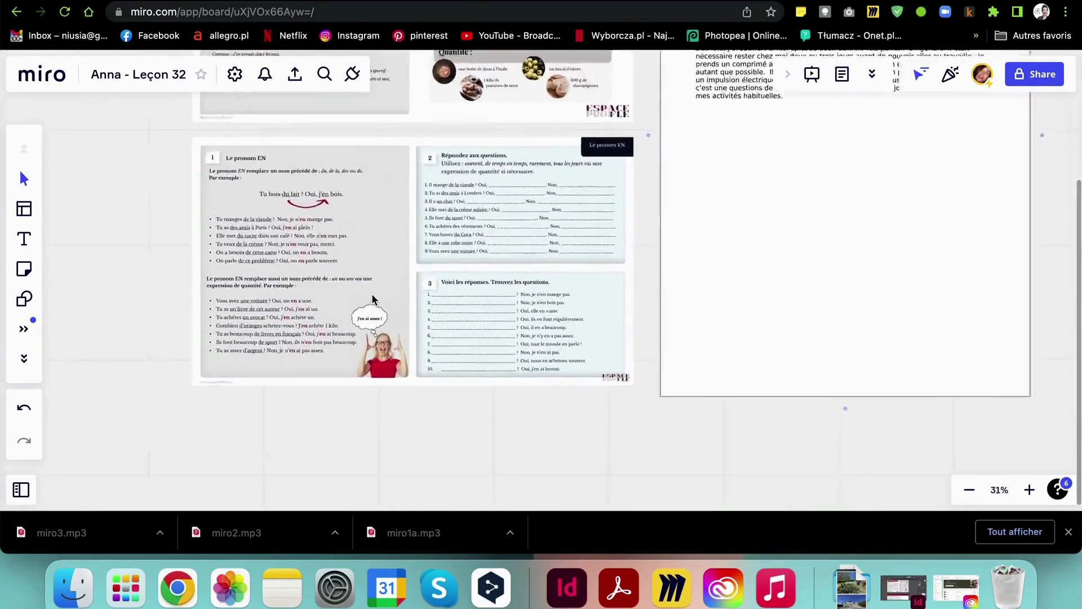
scroll(372, 298, up, 2)
click(377, 212)
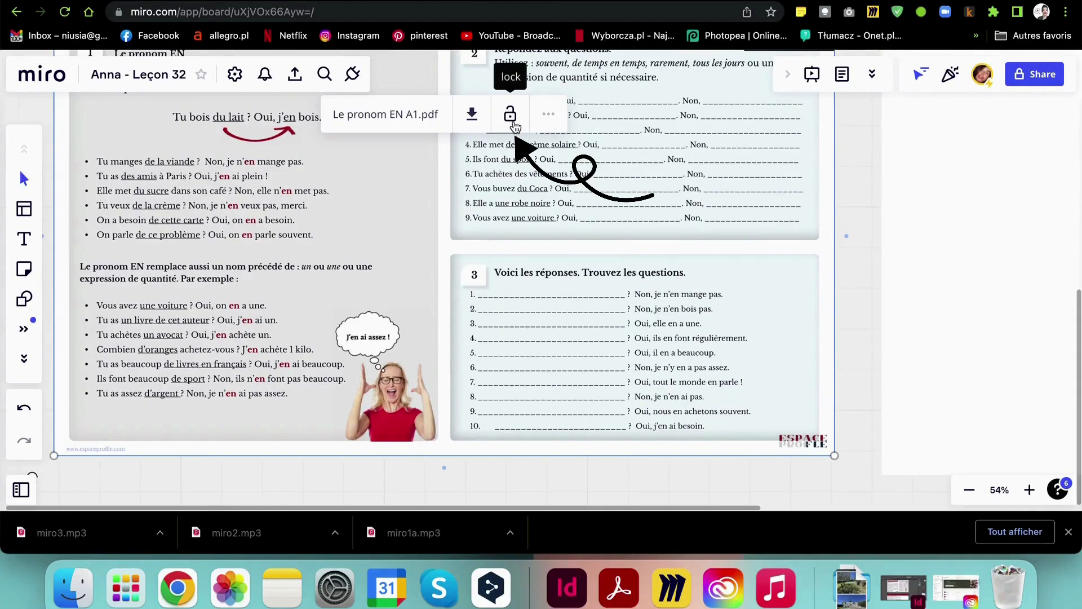
right_click(366, 202)
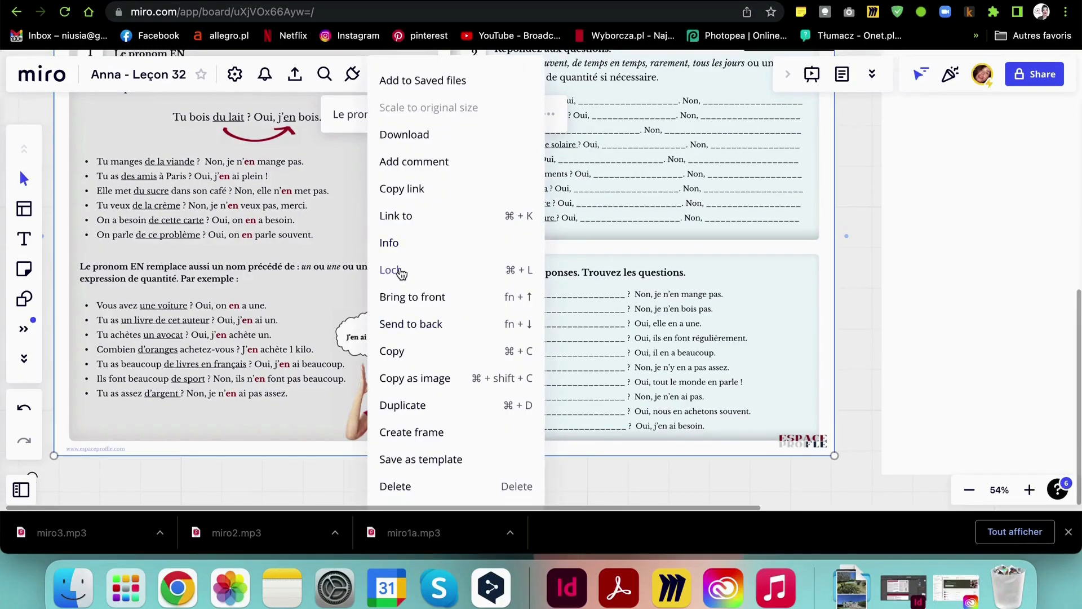
click(500, 275)
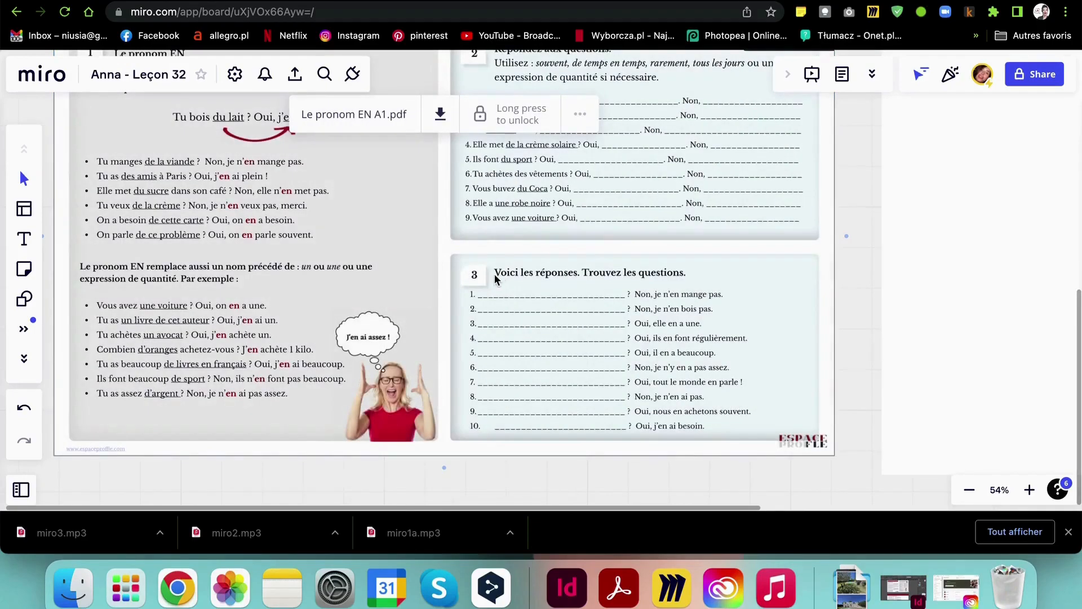
scroll(496, 277, down, 10)
drag(497, 307, 481, 306)
drag(720, 253, 677, 211)
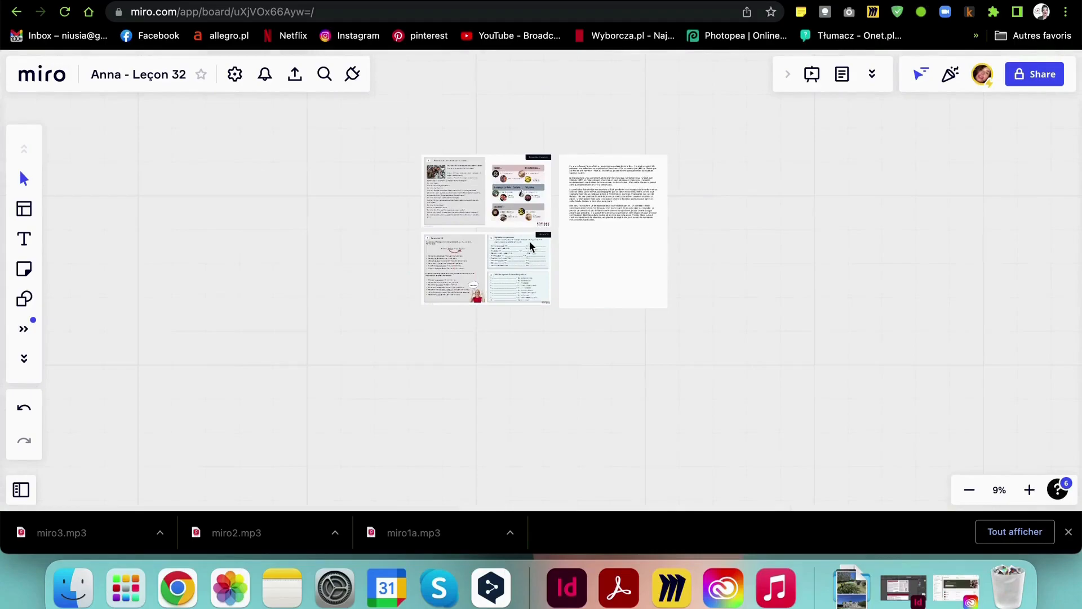
scroll(529, 240, up, 5)
scroll(529, 240, up, 2)
click(387, 232)
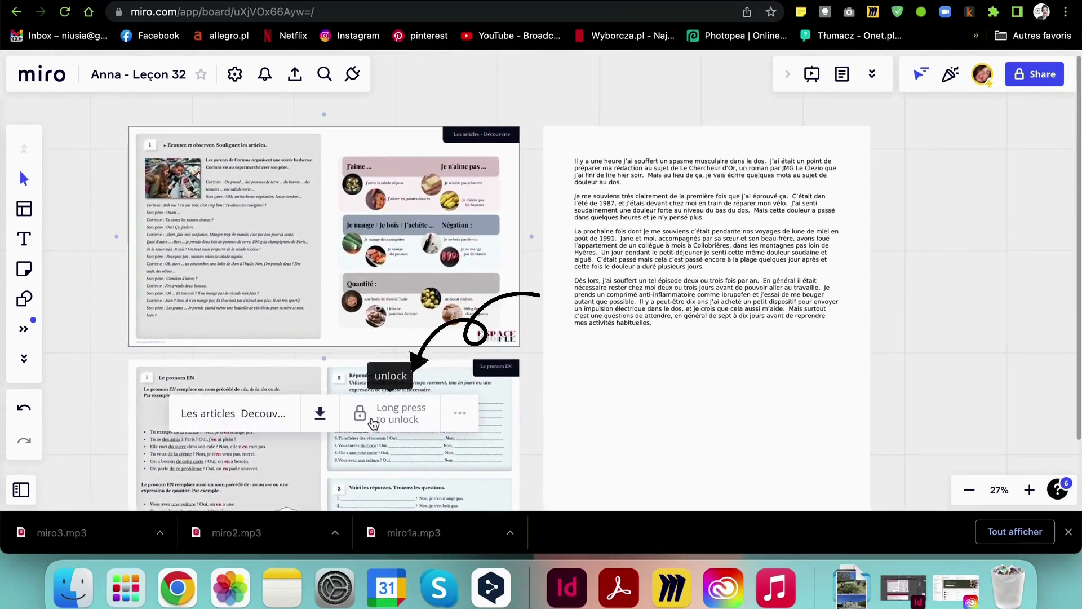
click(374, 423)
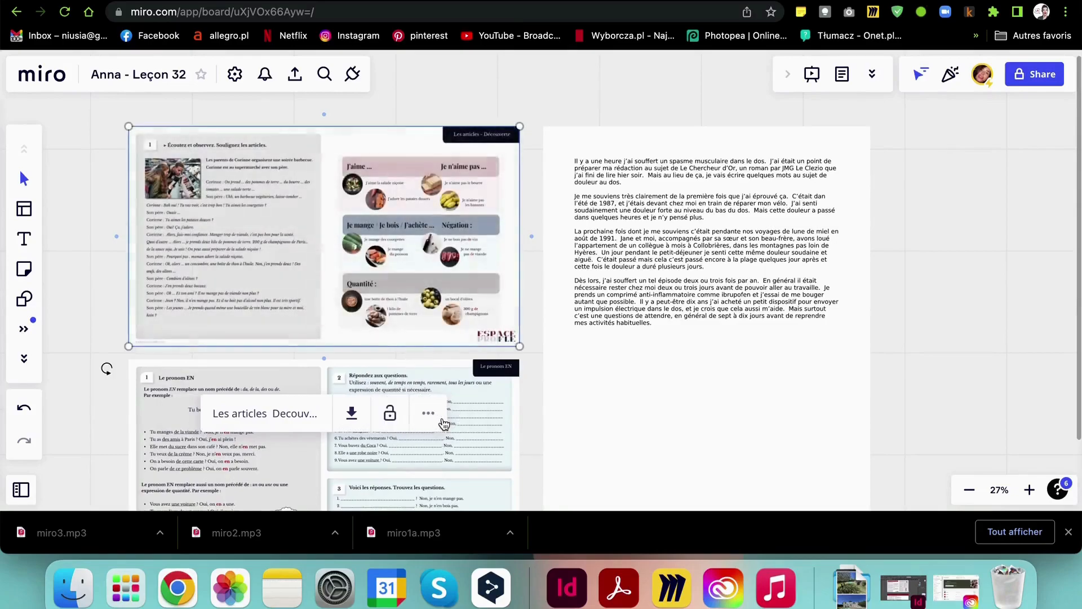
click(390, 416)
click(392, 419)
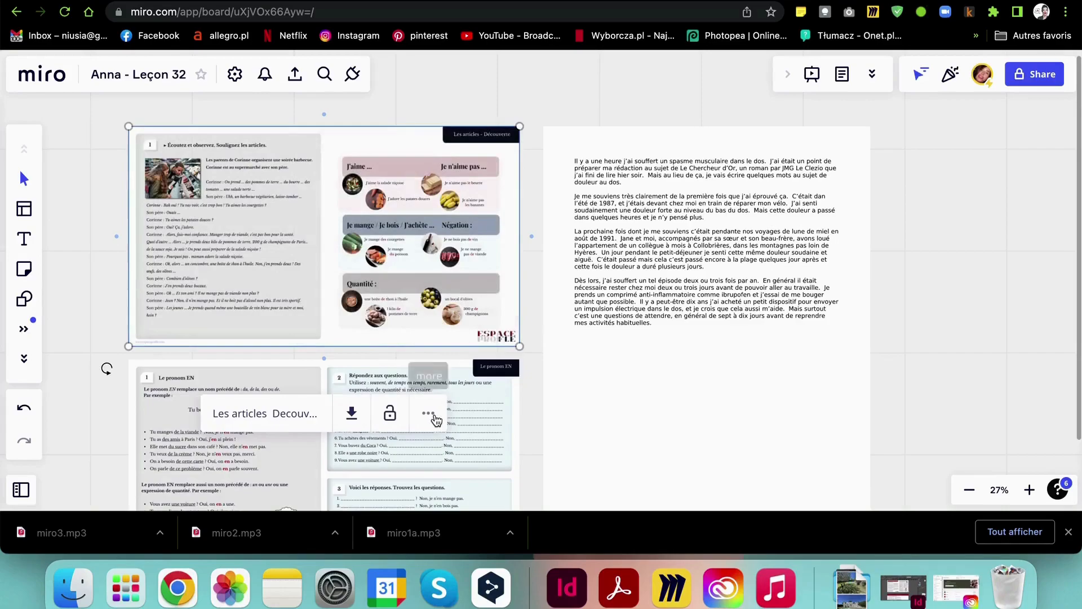
click(389, 417)
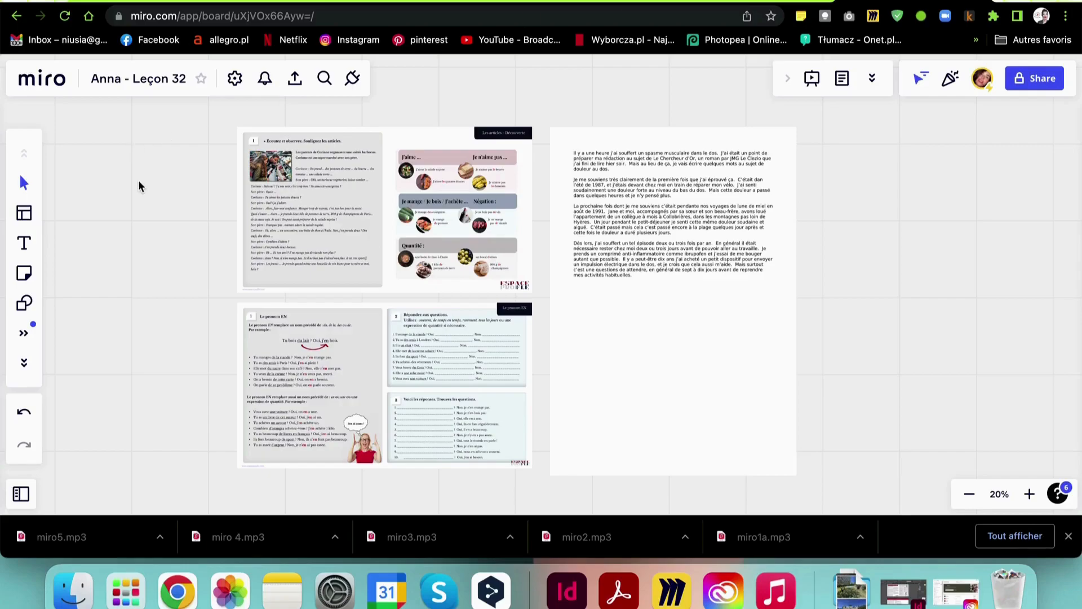
Send an edit invitation for the board to the collaborator's e-mail address
click(122, 80)
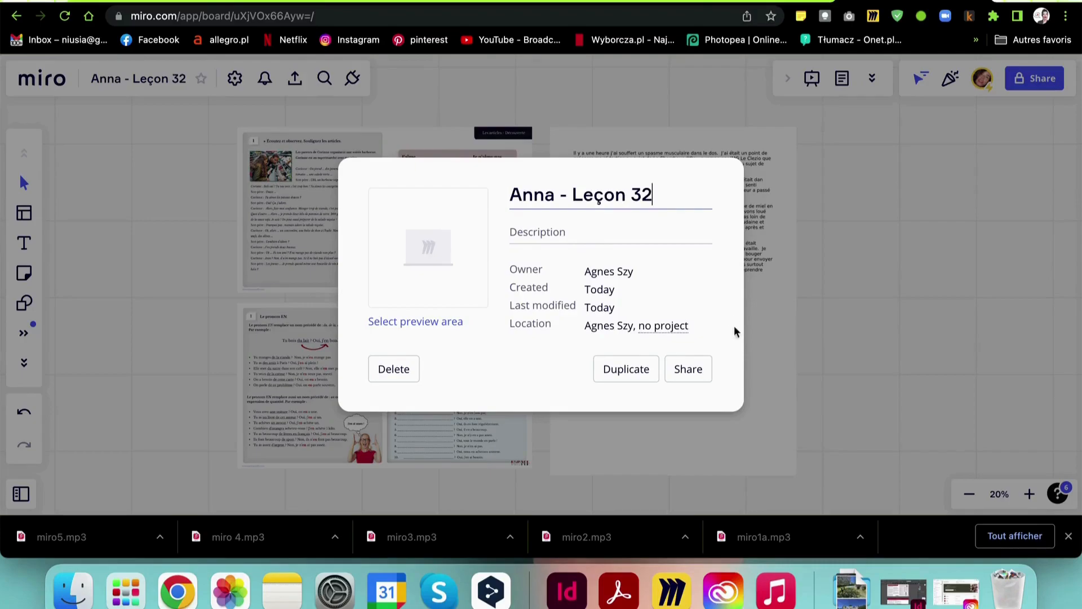
click(690, 370)
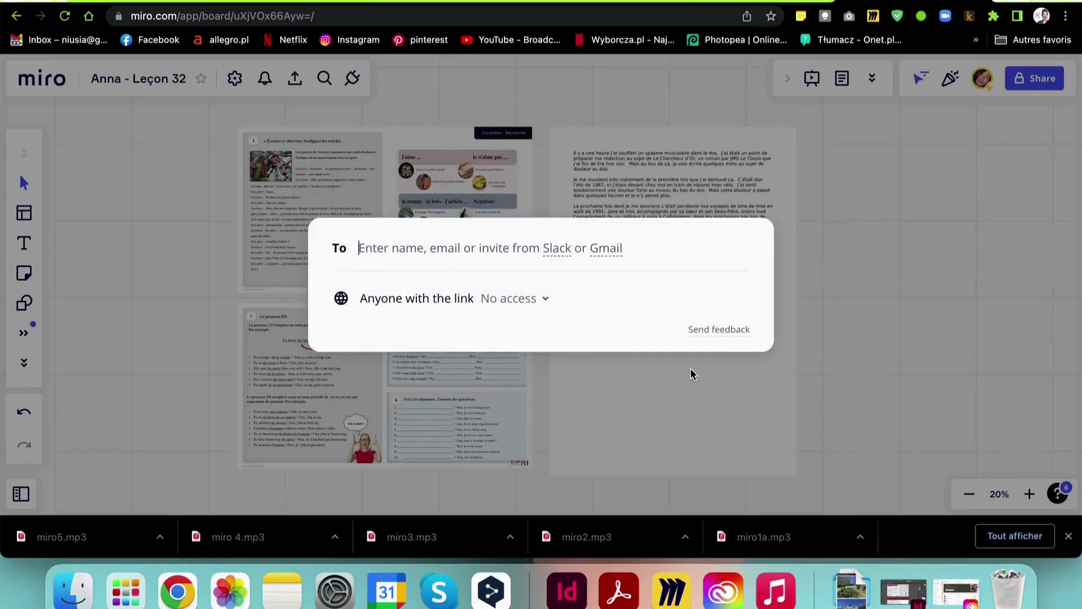
text(anna)
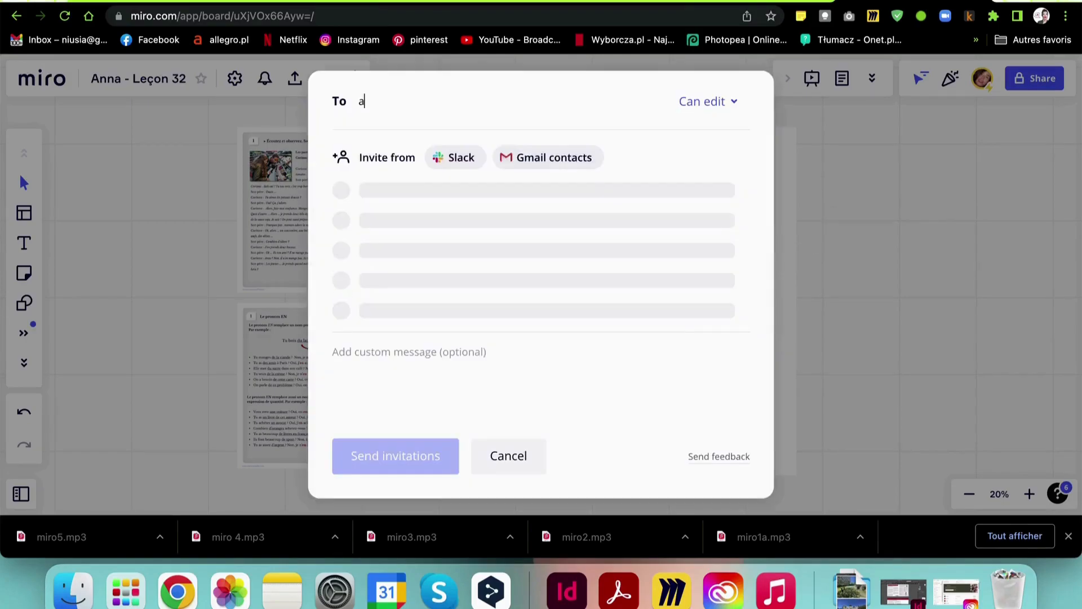
key(BackSpace)
key(BackSpace)
key(BackSpace)
key(BackSpace)
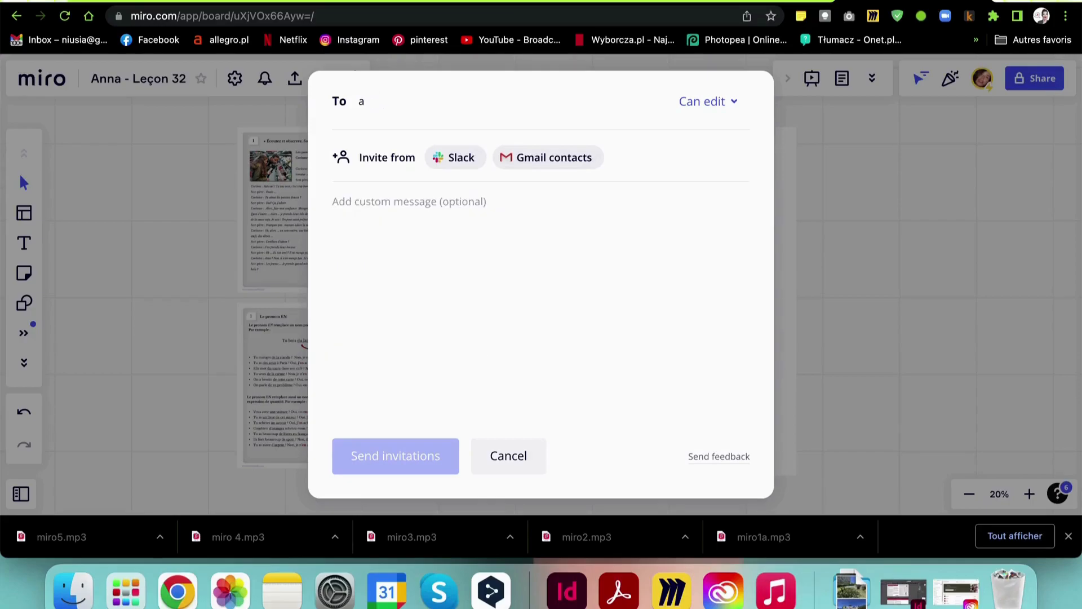
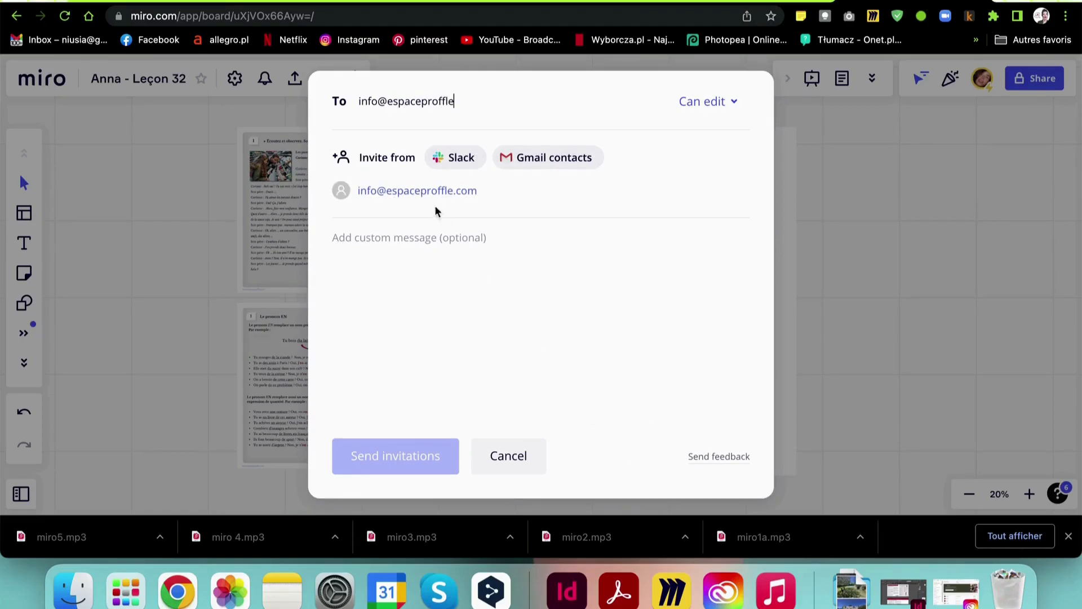
click(425, 192)
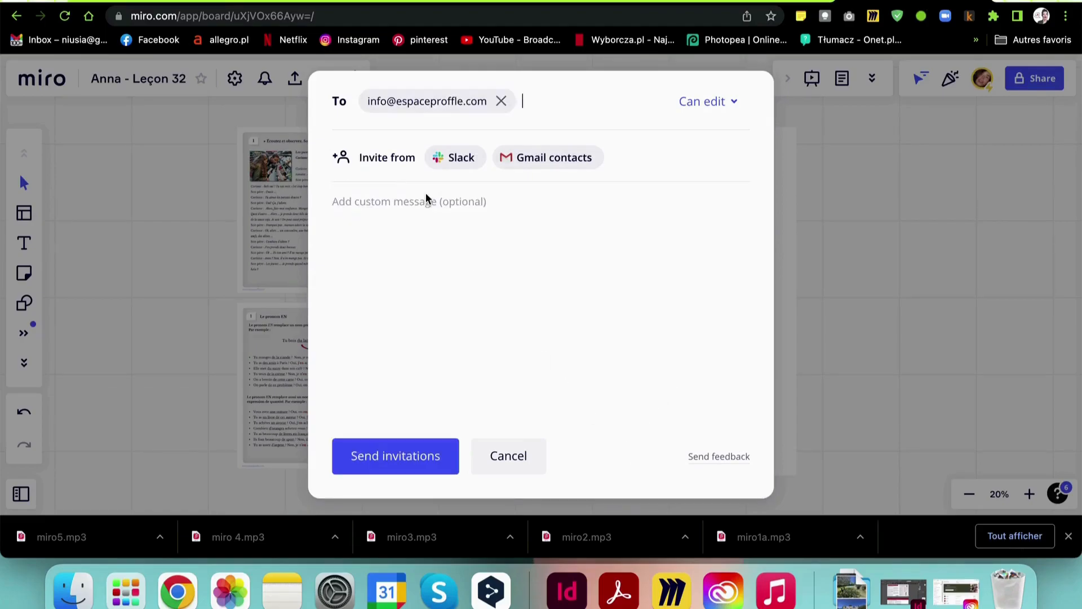
click(399, 462)
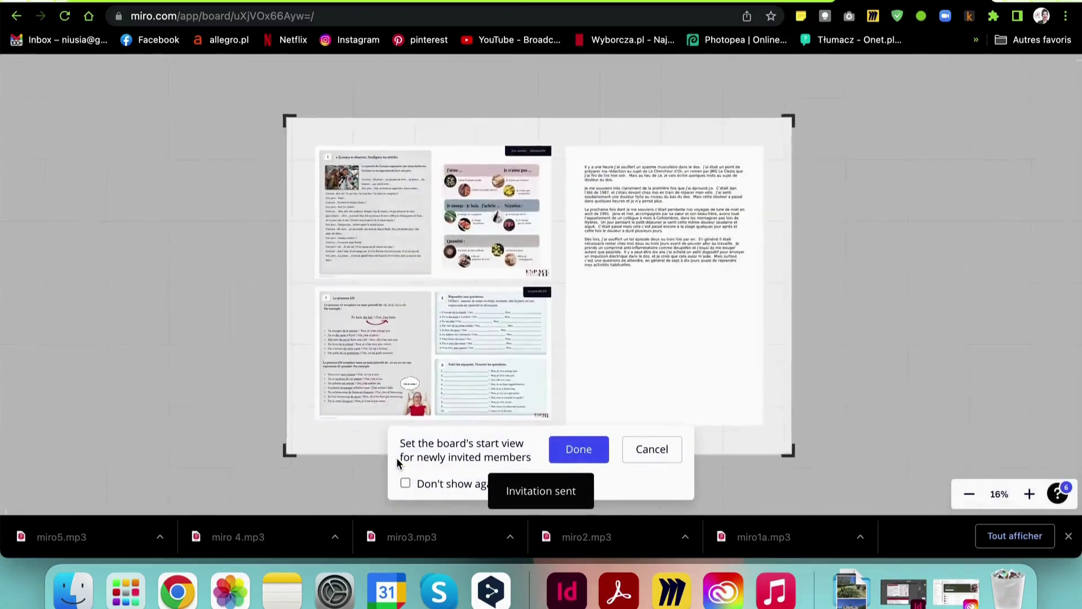
click(581, 451)
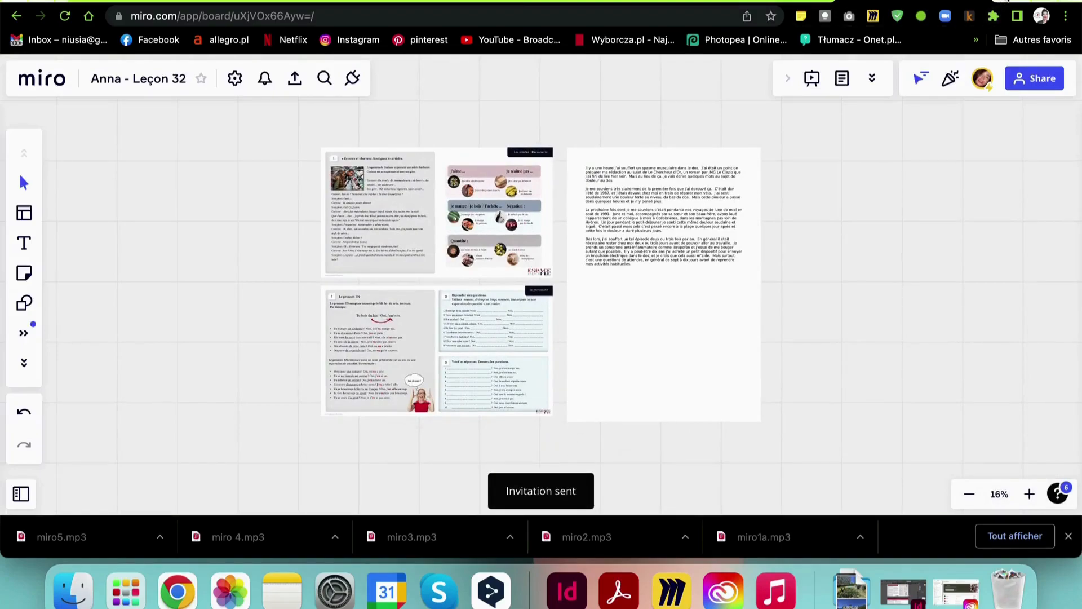
Open gmail.com in a new browser tab and show the Google account panel
click(1008, 2)
text(gmail.com)
key(Return)
click(1058, 85)
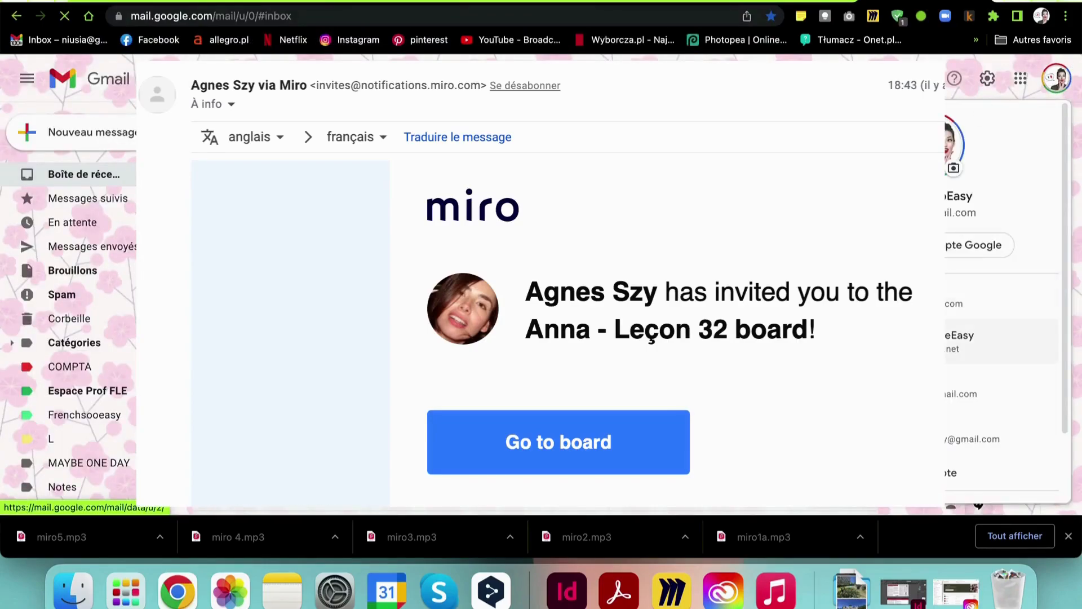
Switch Gmail account and follow the Miro invitation e-mail to the Anna - Leçon 32 board in the browser
click(902, 298)
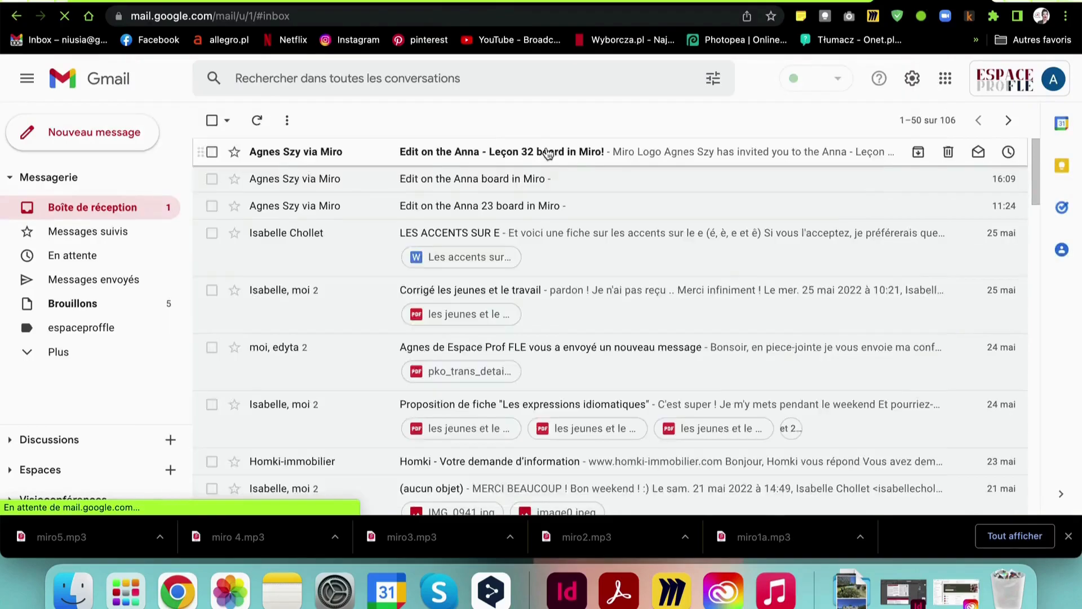
click(546, 149)
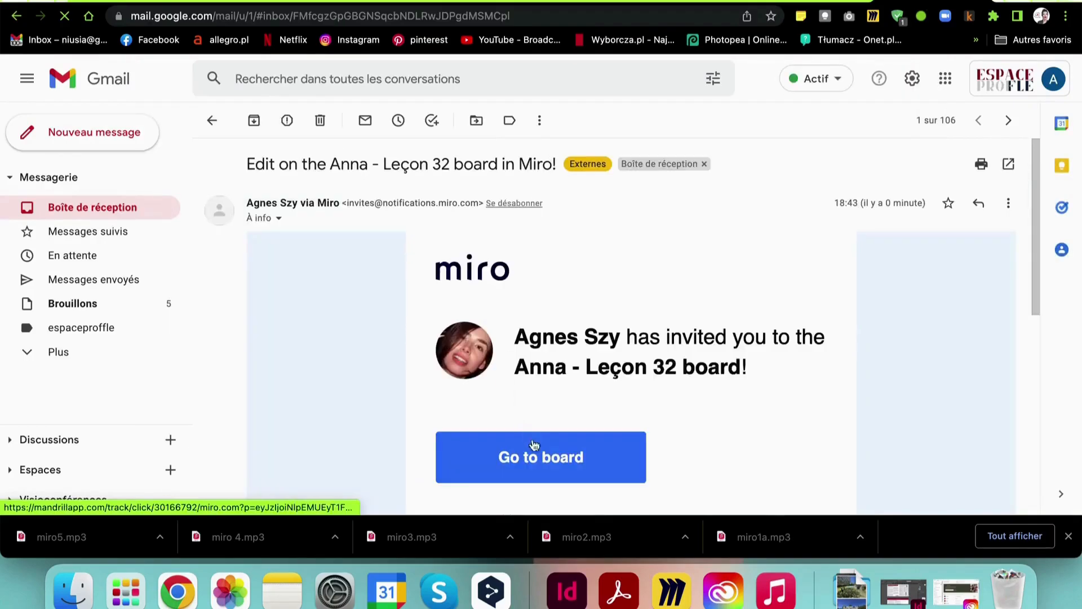
click(533, 446)
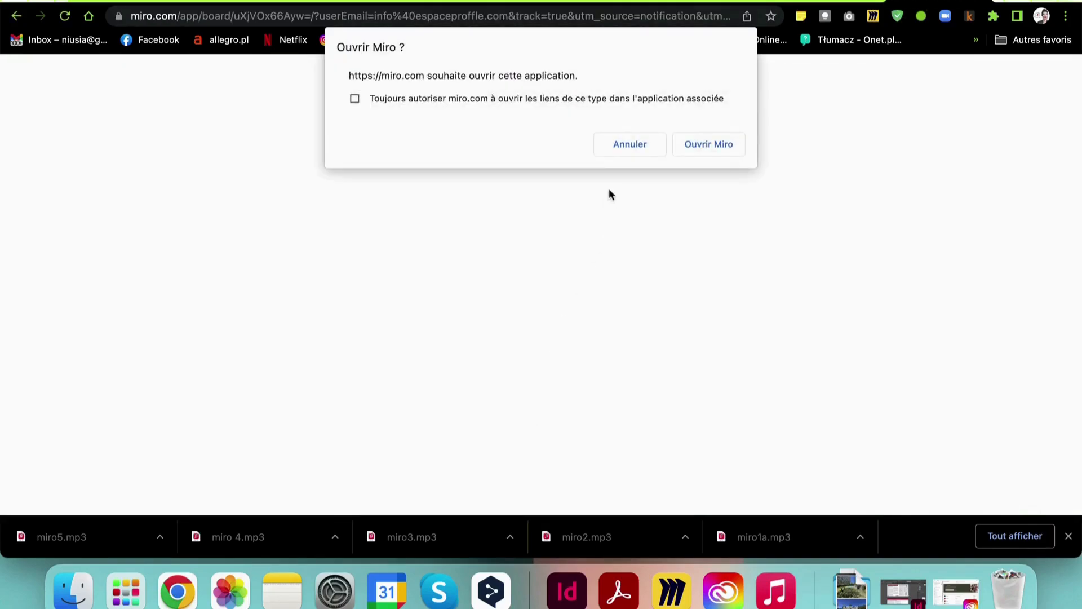
click(631, 148)
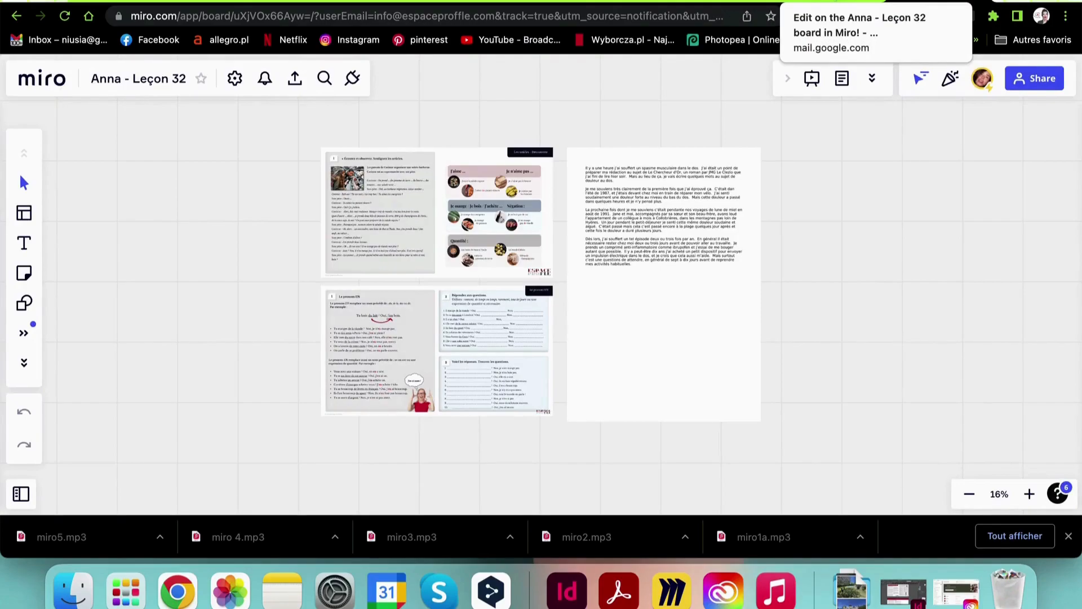
click(834, 8)
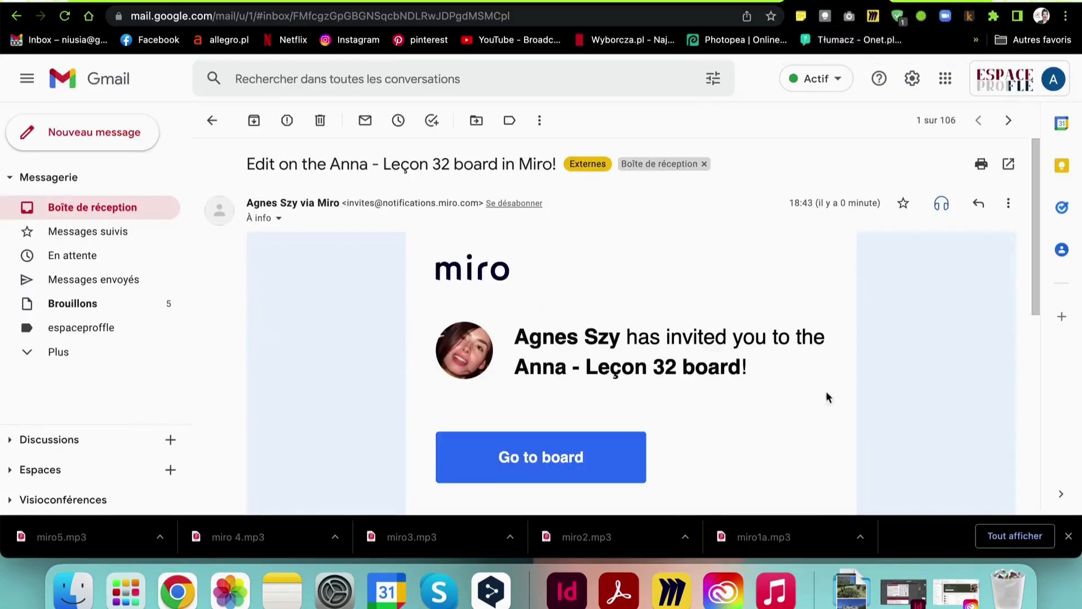
scroll(838, 383, down, 3)
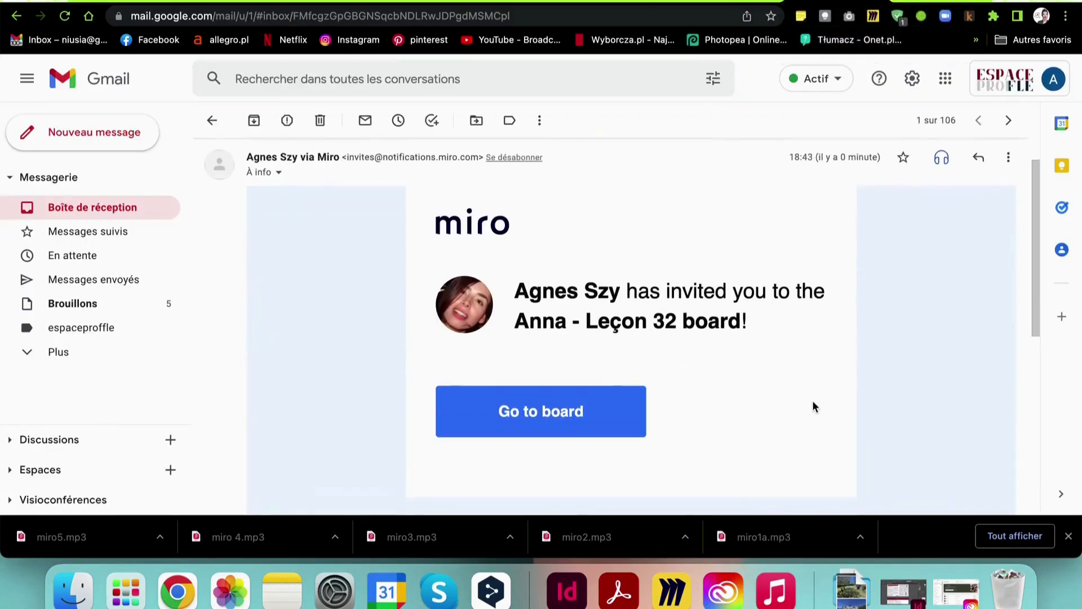
click(603, 389)
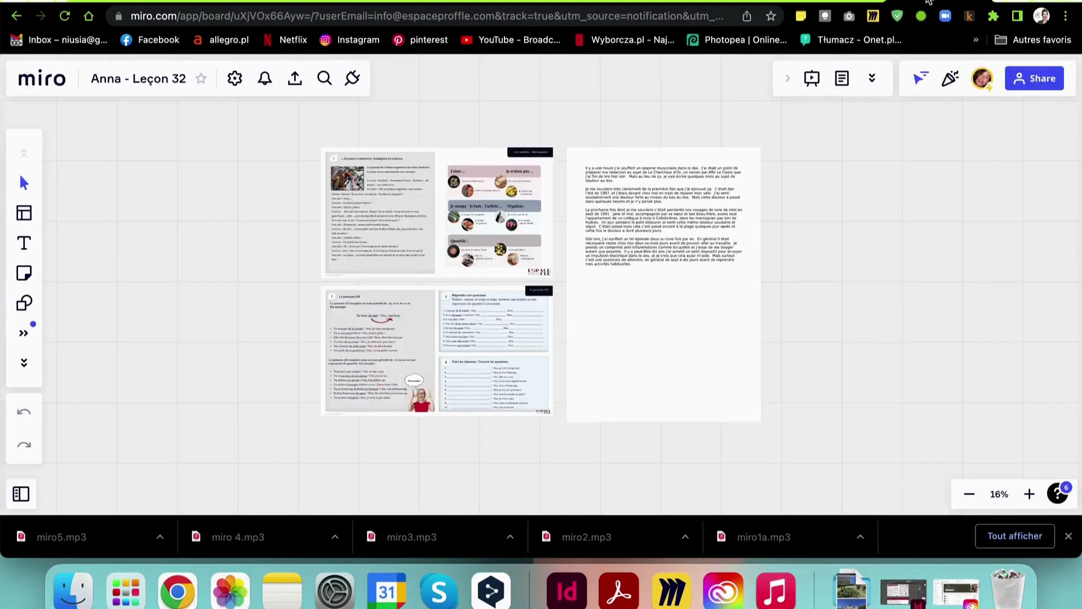
scroll(614, 243, up, 2)
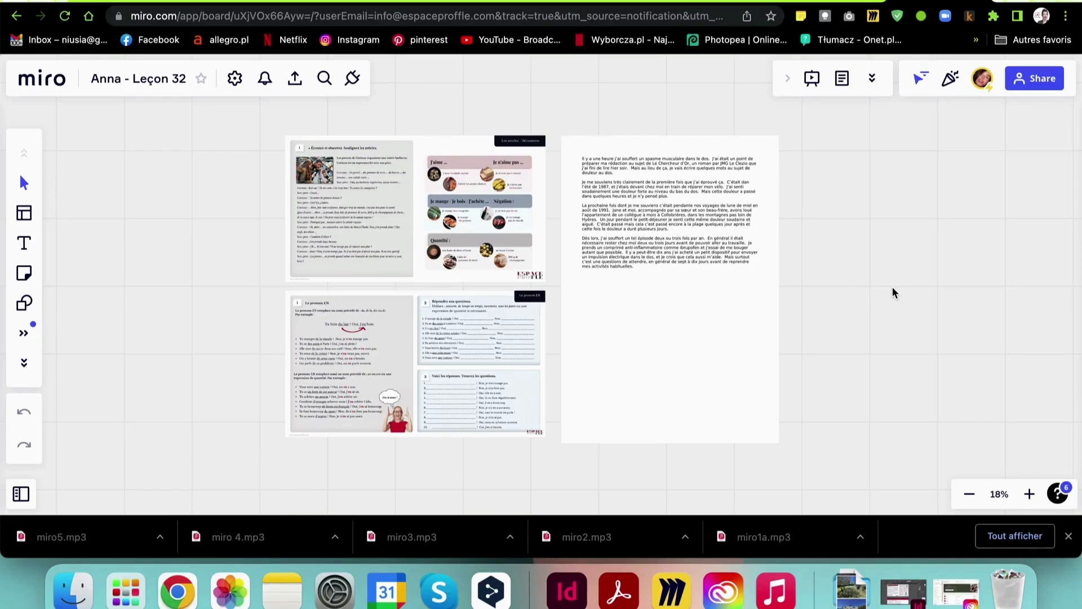
click(645, 244)
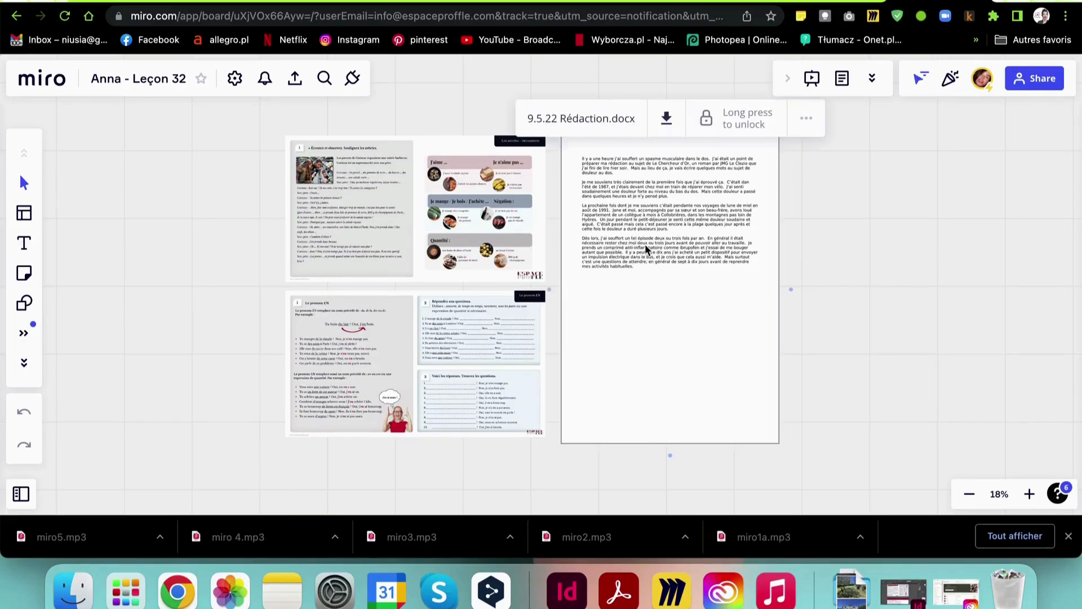
click(712, 120)
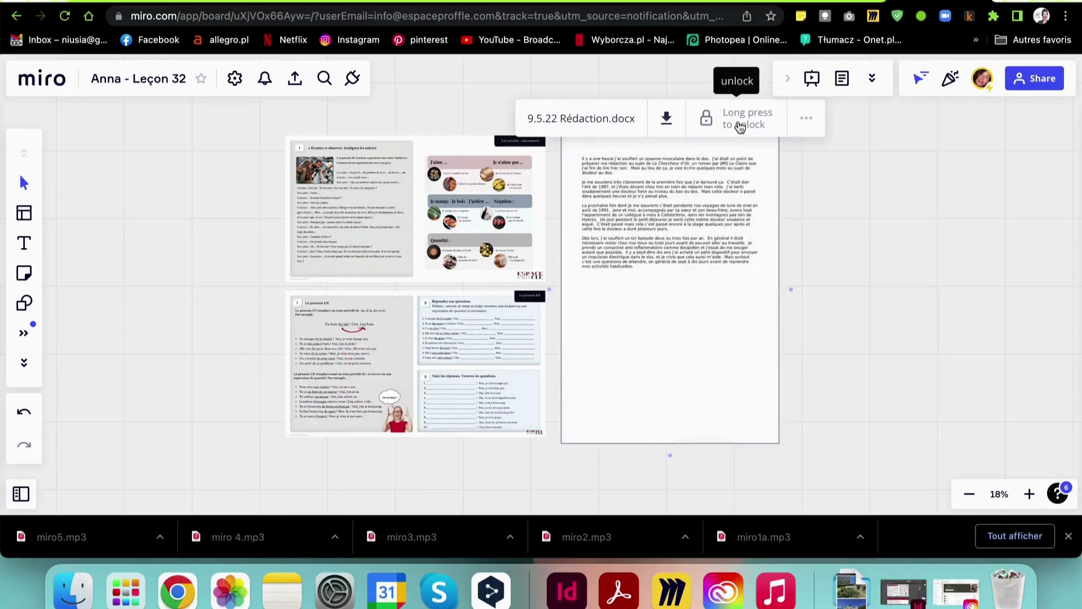
click(943, 274)
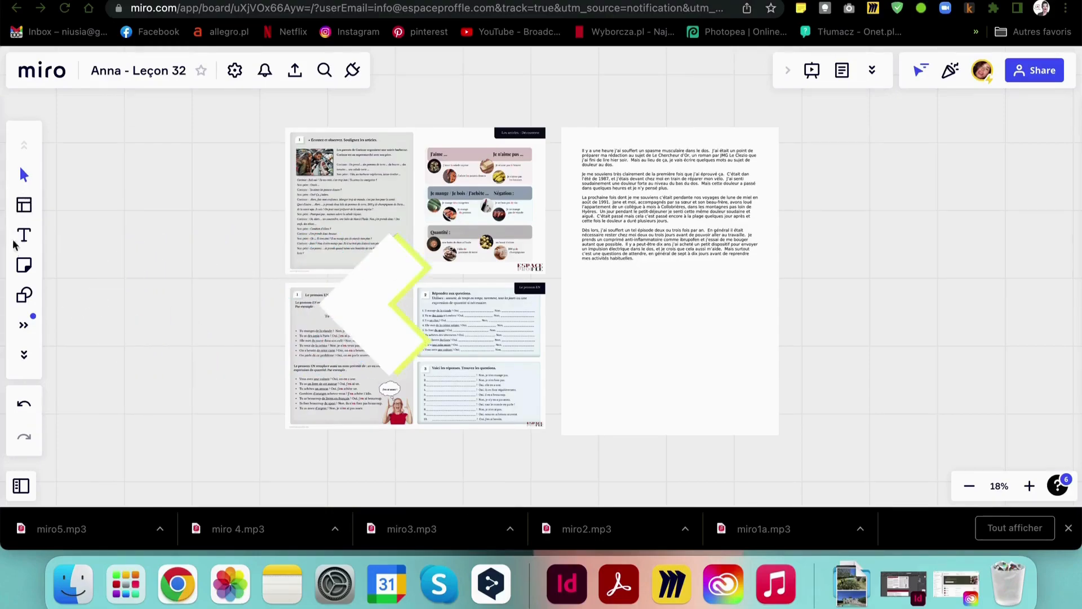
Browse the left toolbar's creation tools and pick the Text tool
click(24, 356)
click(23, 356)
click(24, 356)
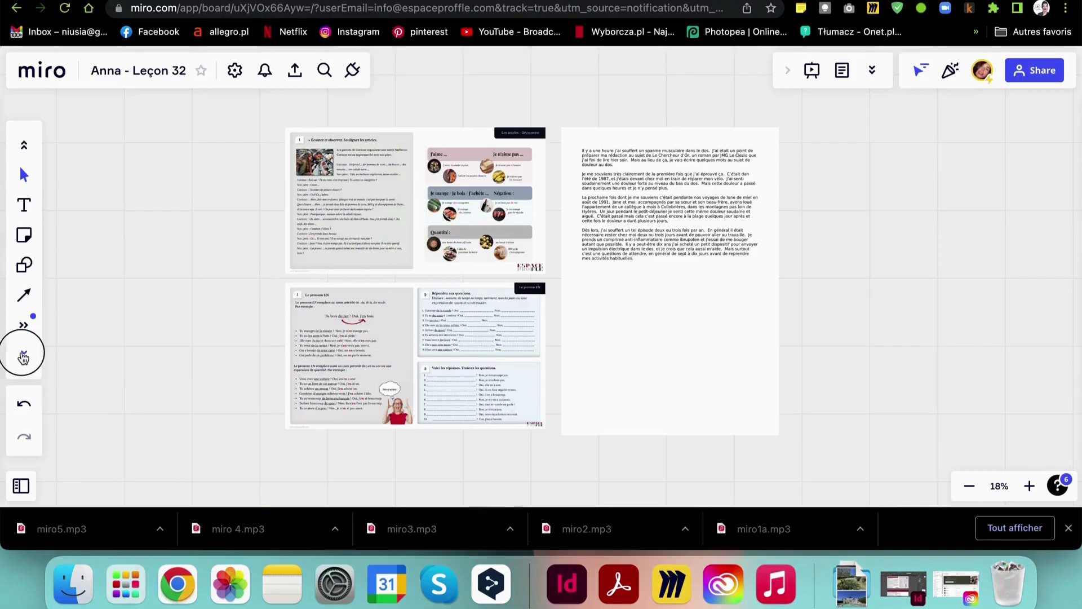
click(24, 357)
click(23, 356)
click(23, 356)
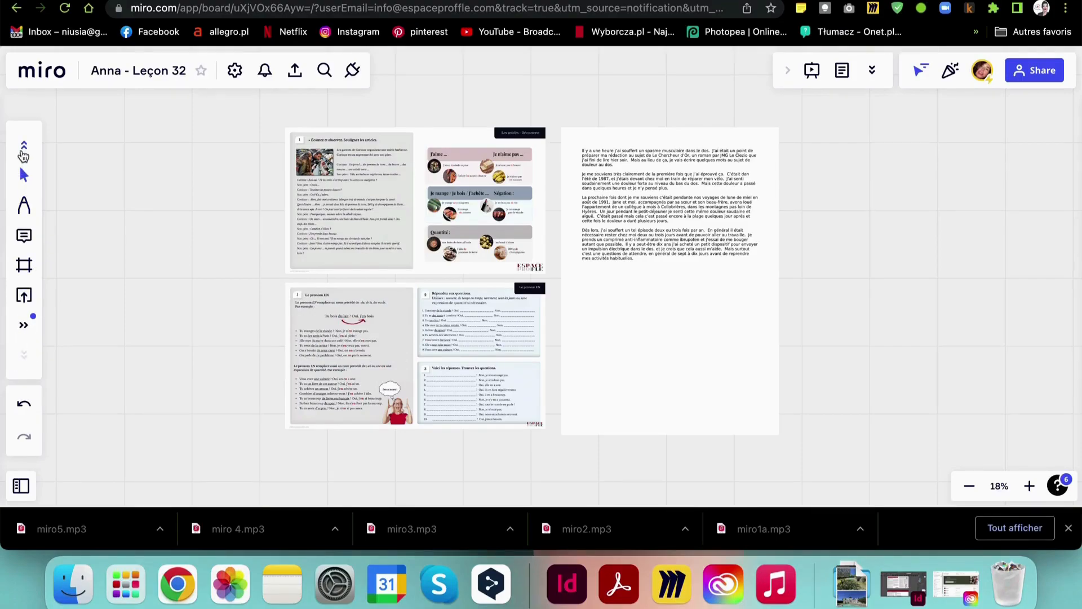
click(23, 149)
click(23, 149)
click(23, 149)
click(24, 148)
click(23, 149)
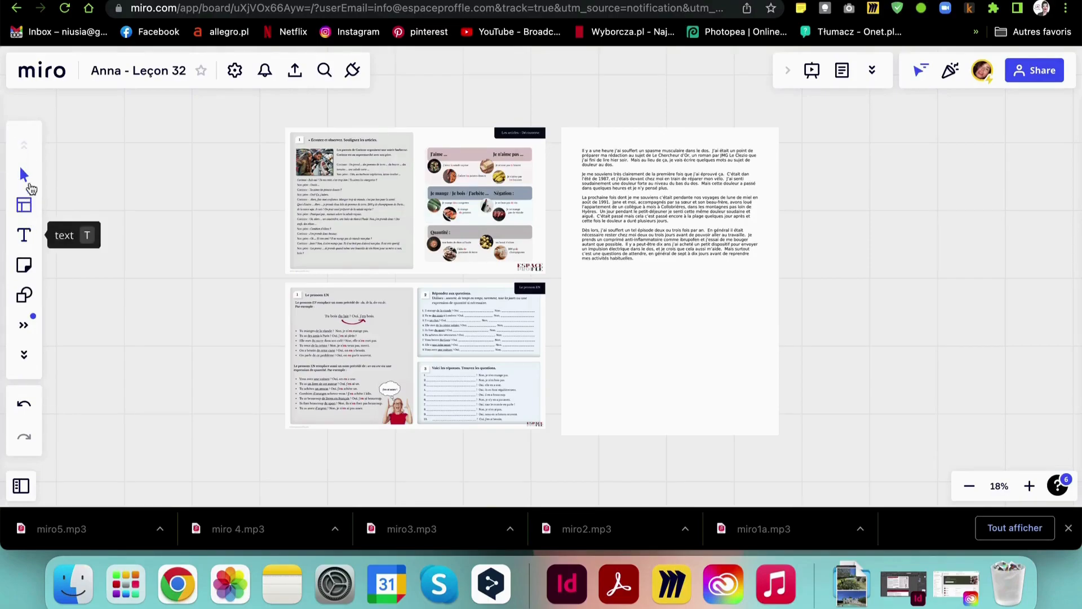
click(24, 356)
click(24, 356)
click(24, 356)
click(24, 356)
click(24, 146)
click(23, 143)
click(23, 143)
click(23, 144)
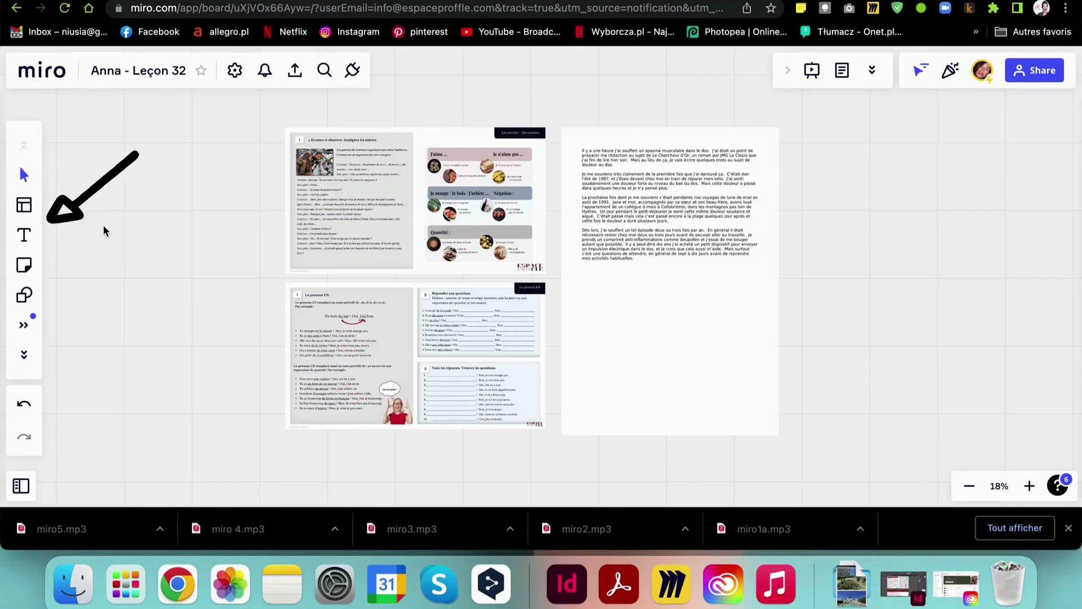
click(23, 235)
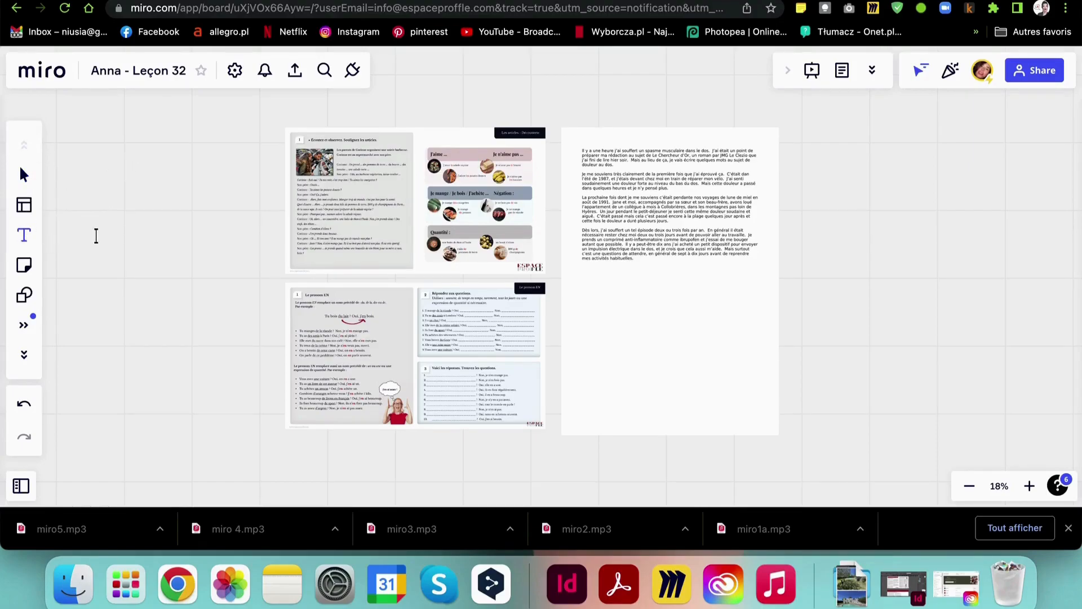
Zoom into the essay and write 'dans' at font size 24 beside the misspelled 'dan'
scroll(538, 308, up, 5)
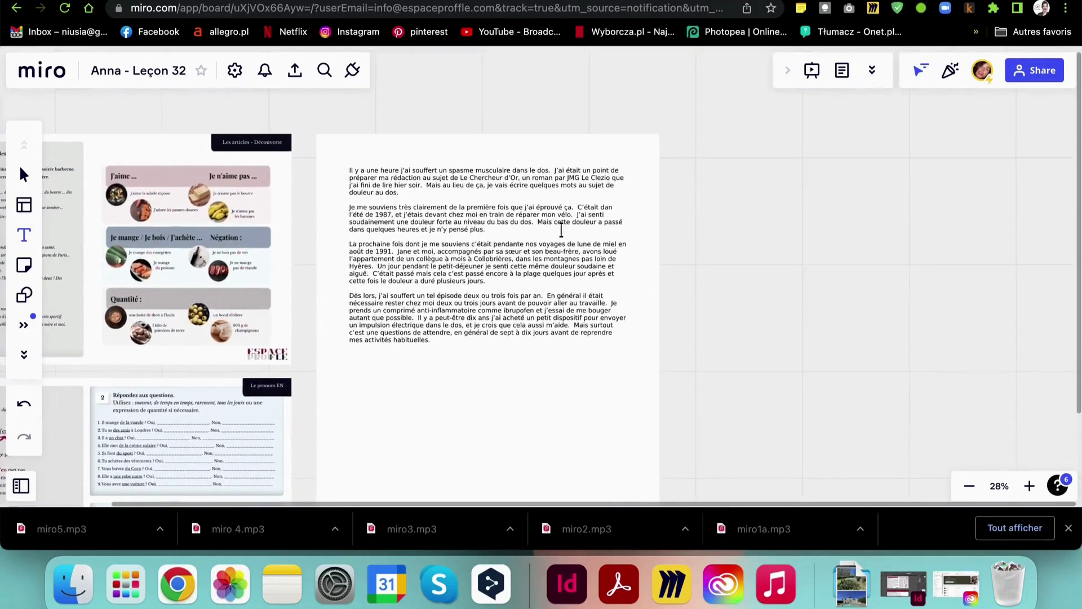
scroll(561, 230, up, 10)
scroll(562, 230, right, 3)
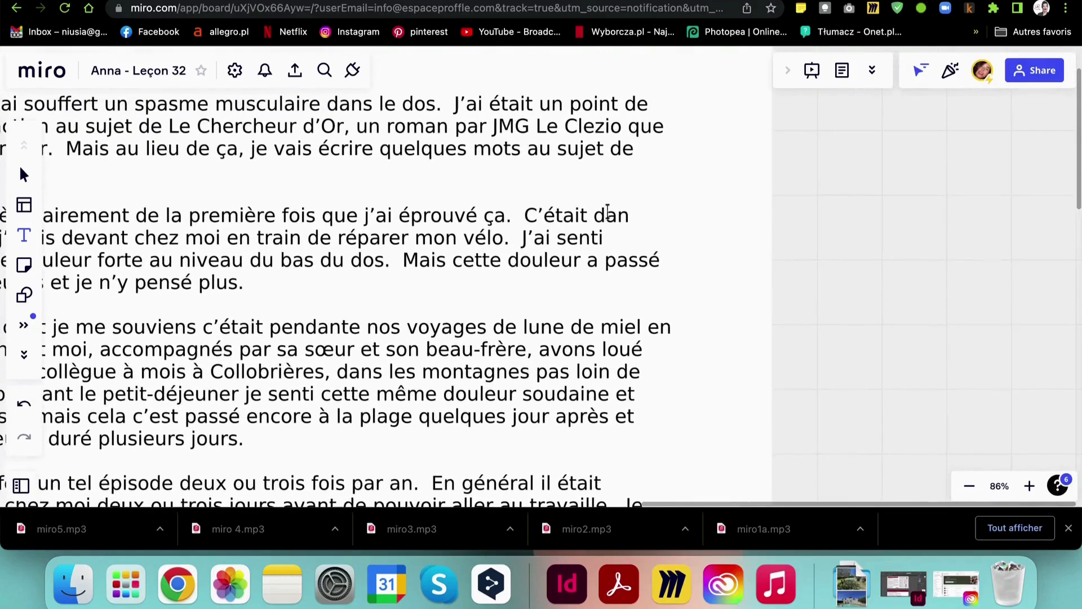
click(619, 197)
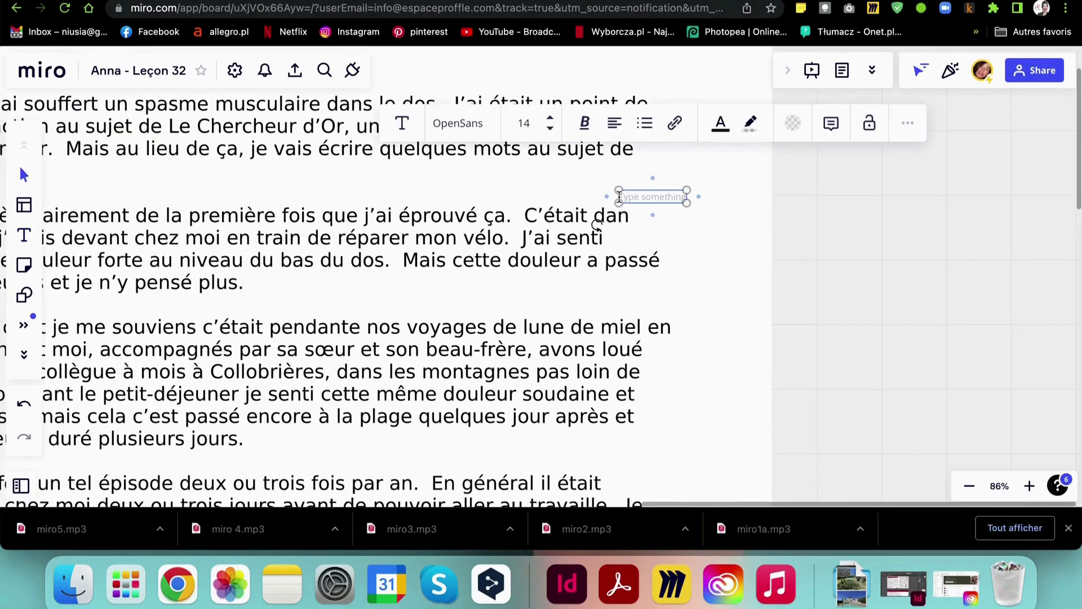
text(dans)
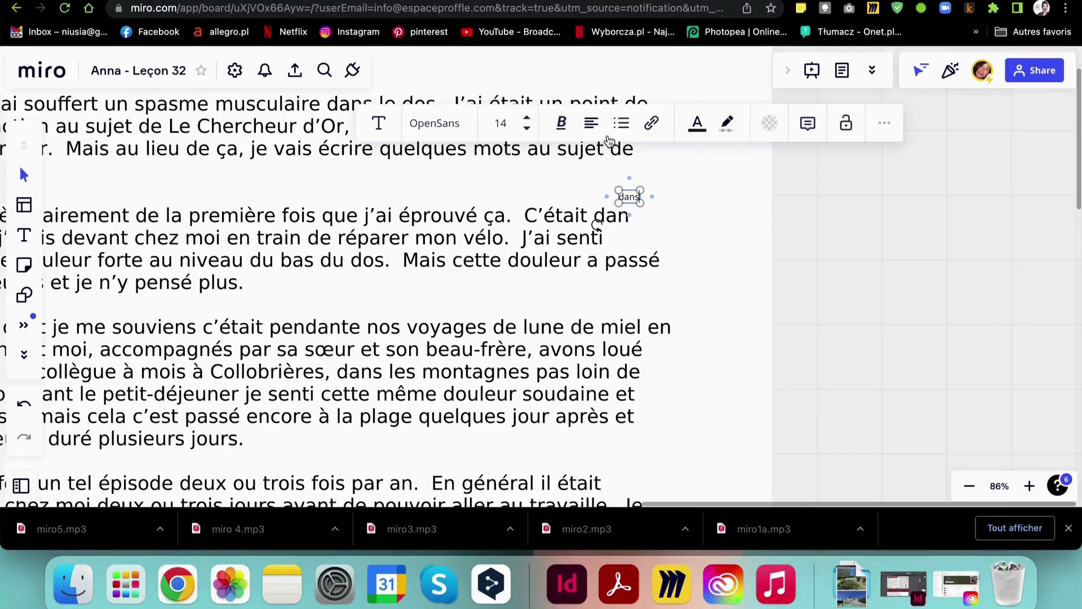
click(528, 120)
click(528, 120)
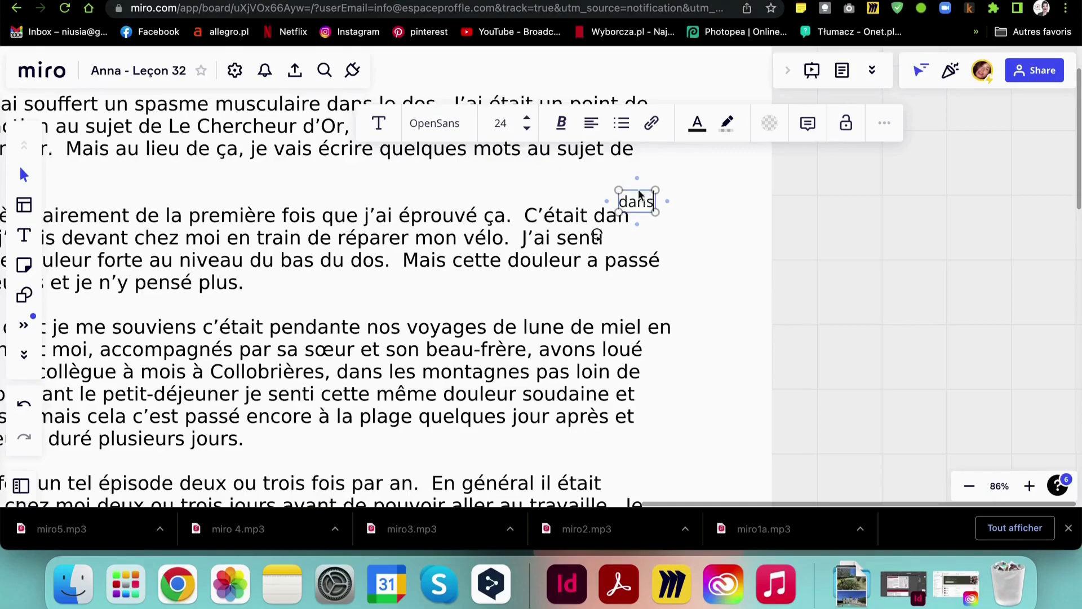
Colour the word 'dans' magenta and move it just above 'dan'
drag(654, 201, 614, 203)
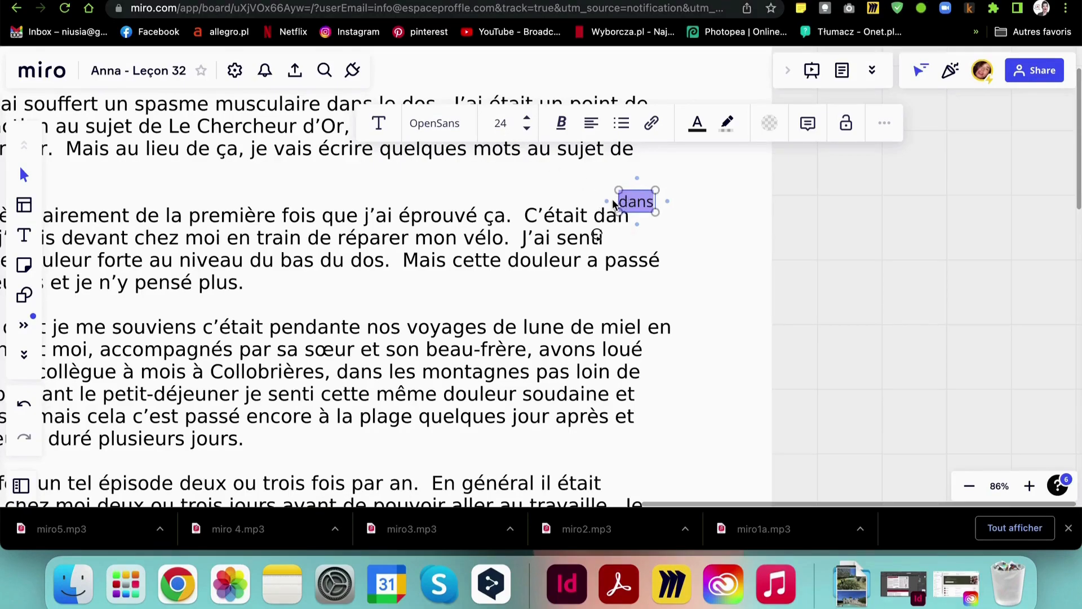
click(700, 128)
click(745, 192)
click(703, 197)
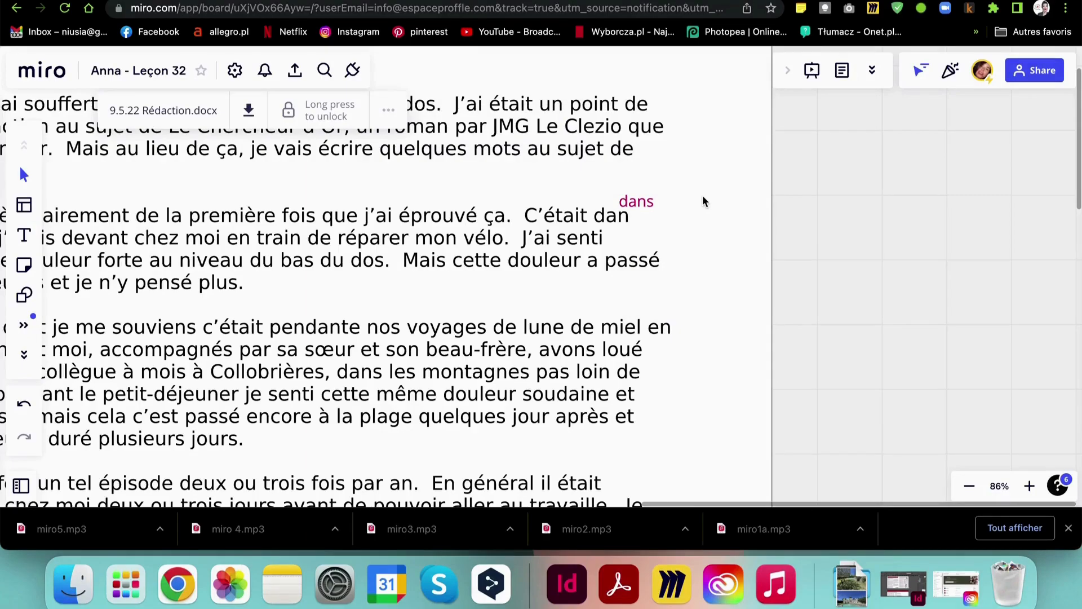
mouse_move(643, 203)
mouse_down()
mouse_move(658, 224)
mouse_move(622, 217)
mouse_move(620, 197)
mouse_move(631, 246)
mouse_move(624, 204)
mouse_up()
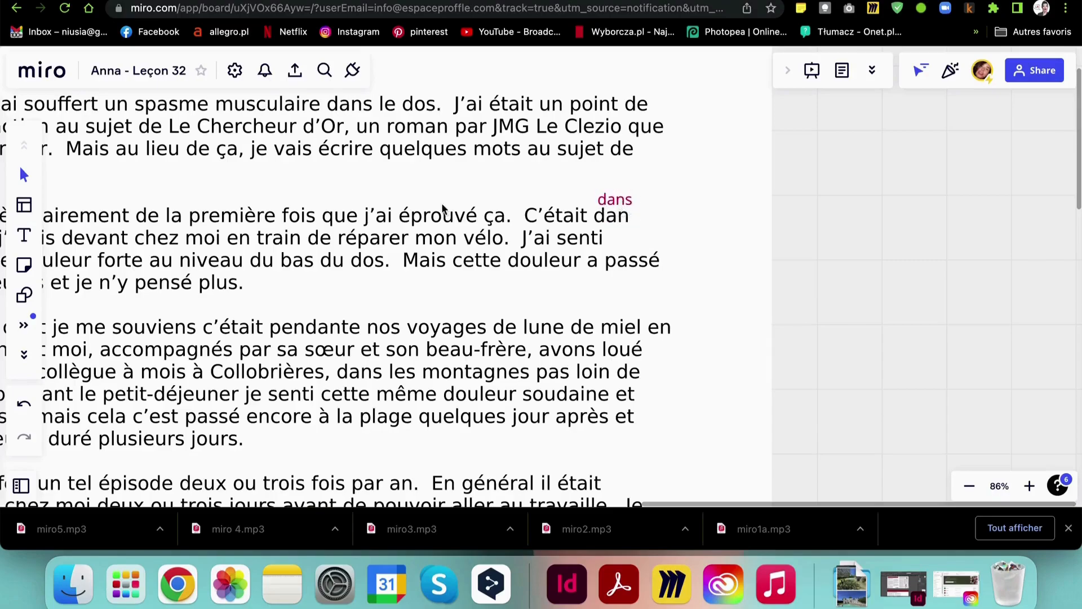
Zoom in on exercise 2 'Répondez aux questions' of Le pronom EN and pick the Text tool
scroll(441, 203, left, 10)
scroll(441, 208, down, 3)
scroll(441, 207, left, 5)
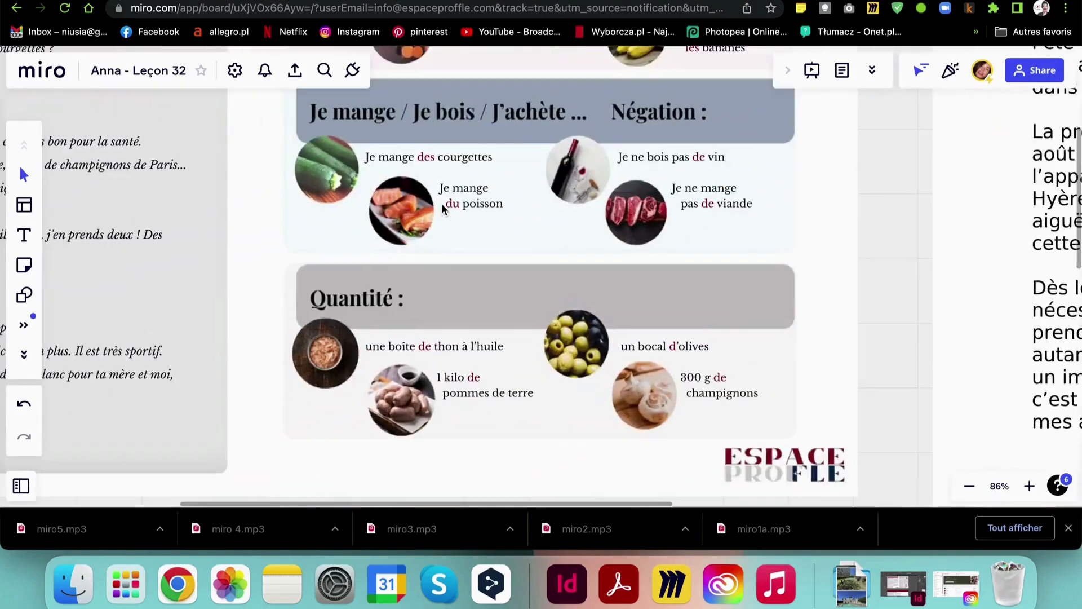
scroll(442, 206, down, 5)
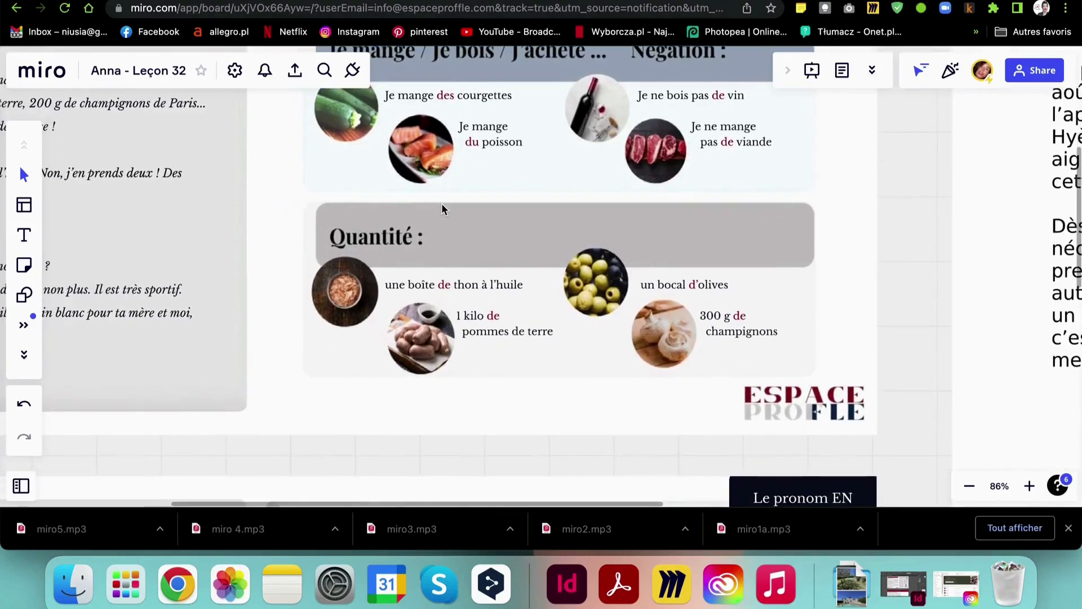
scroll(442, 209, down, 10)
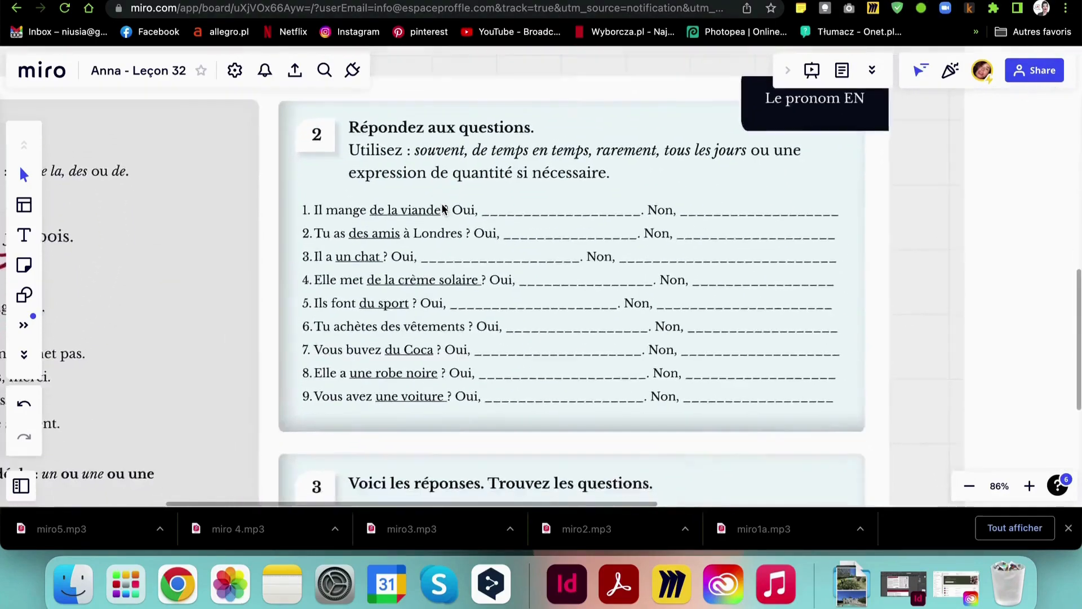
scroll(441, 204, down, 5)
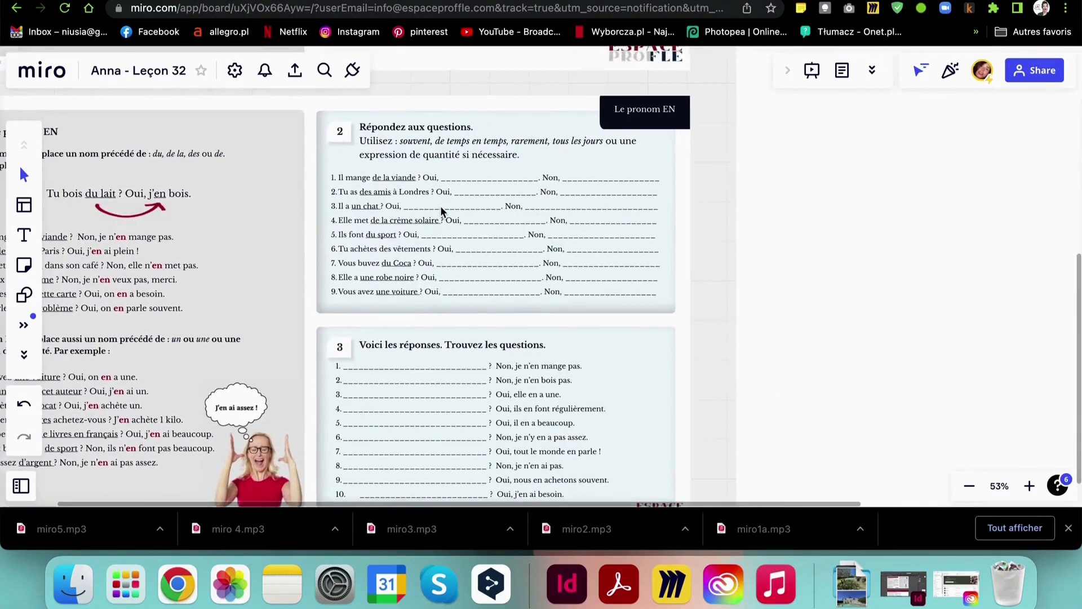
scroll(441, 208, down, 5)
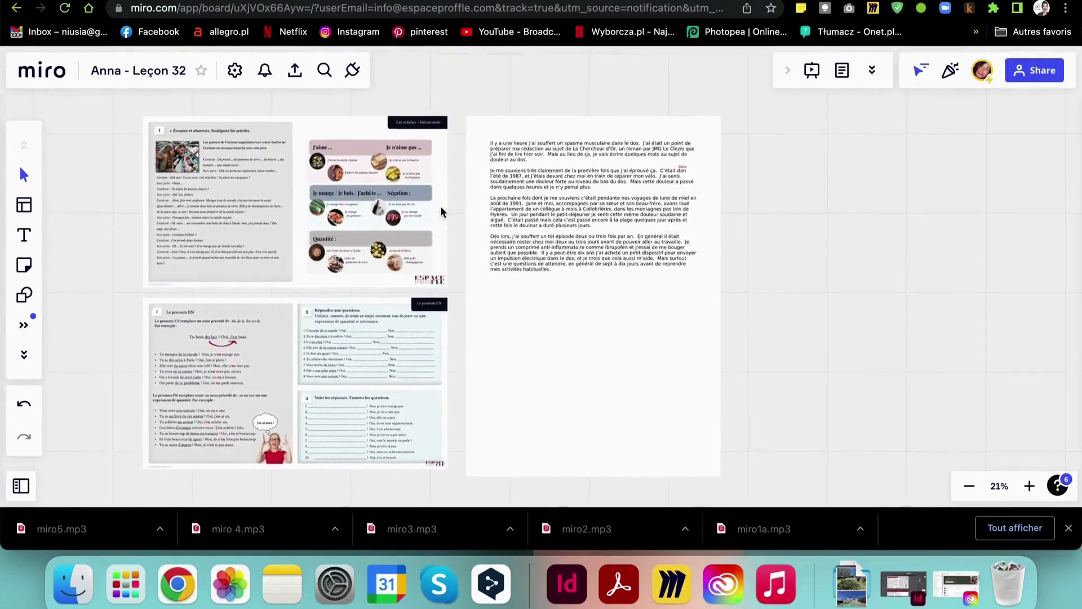
scroll(441, 210, down, 2)
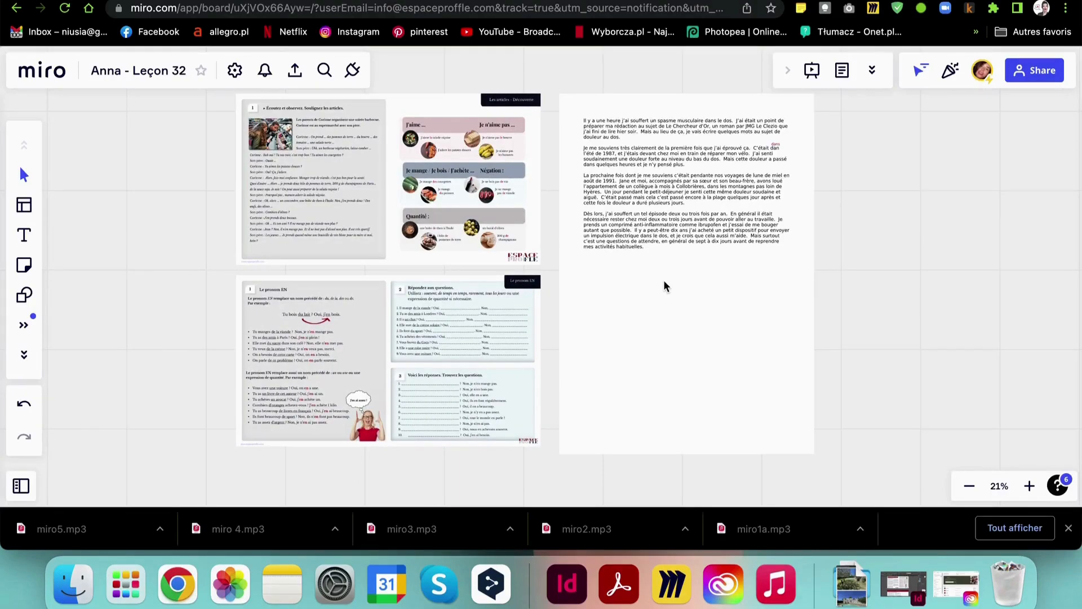
scroll(439, 293, up, 3)
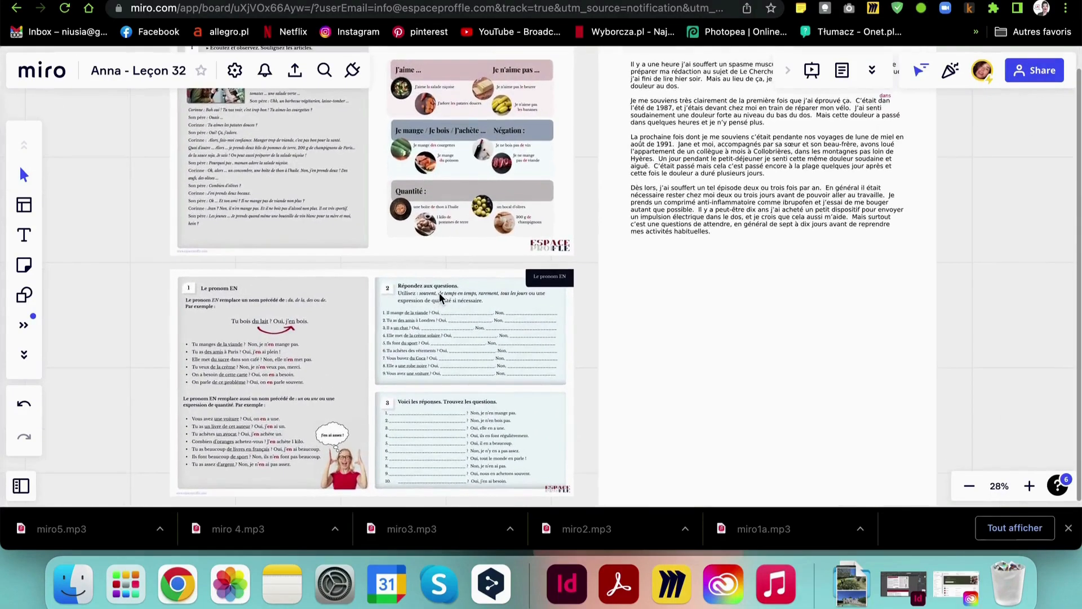
scroll(439, 292, up, 5)
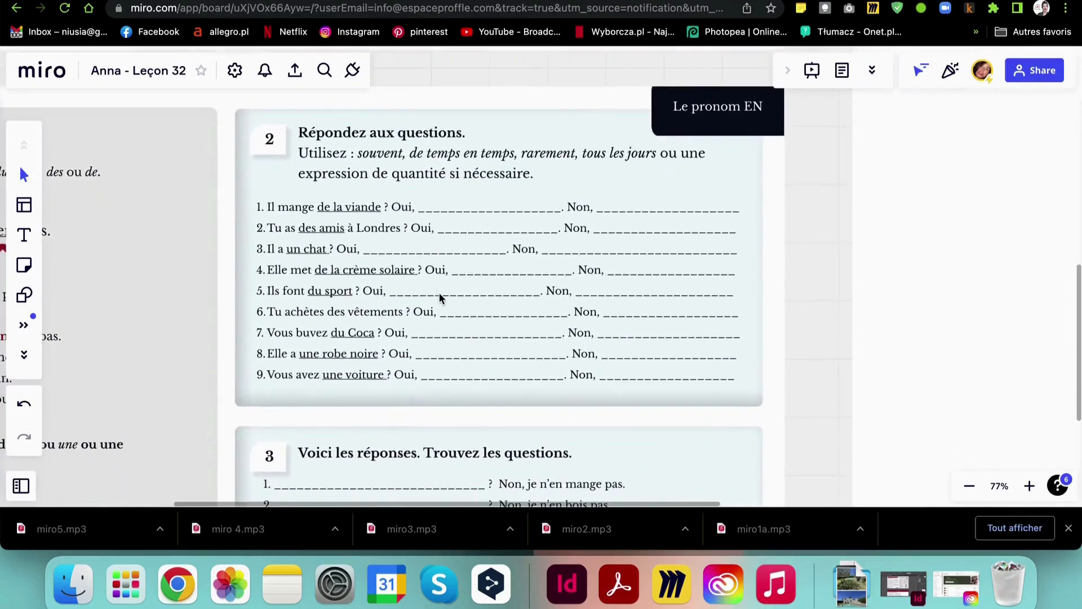
scroll(438, 292, up, 2)
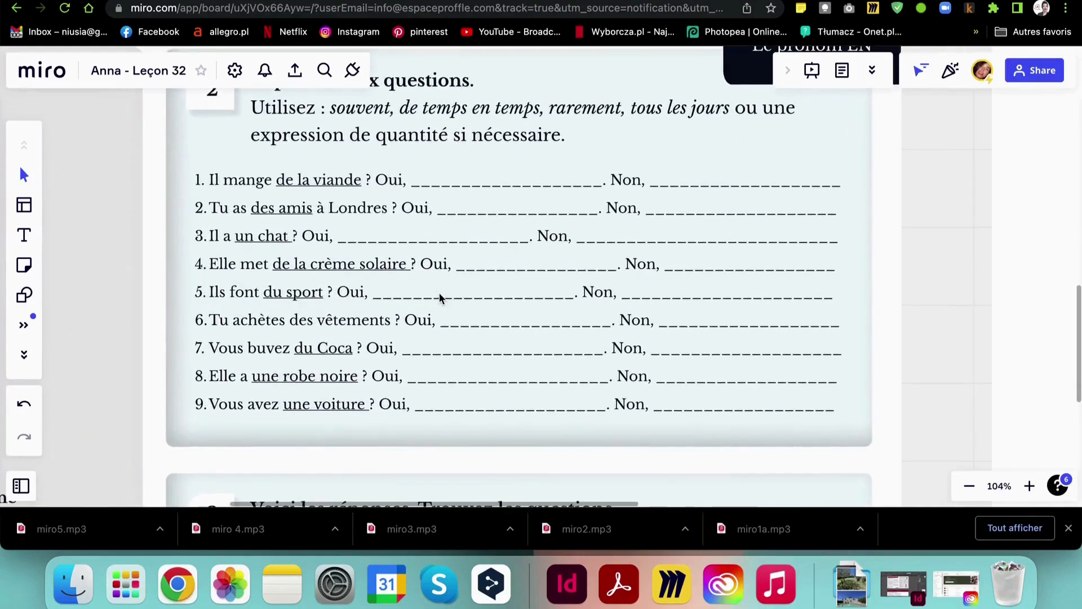
scroll(439, 292, up, 2)
click(23, 238)
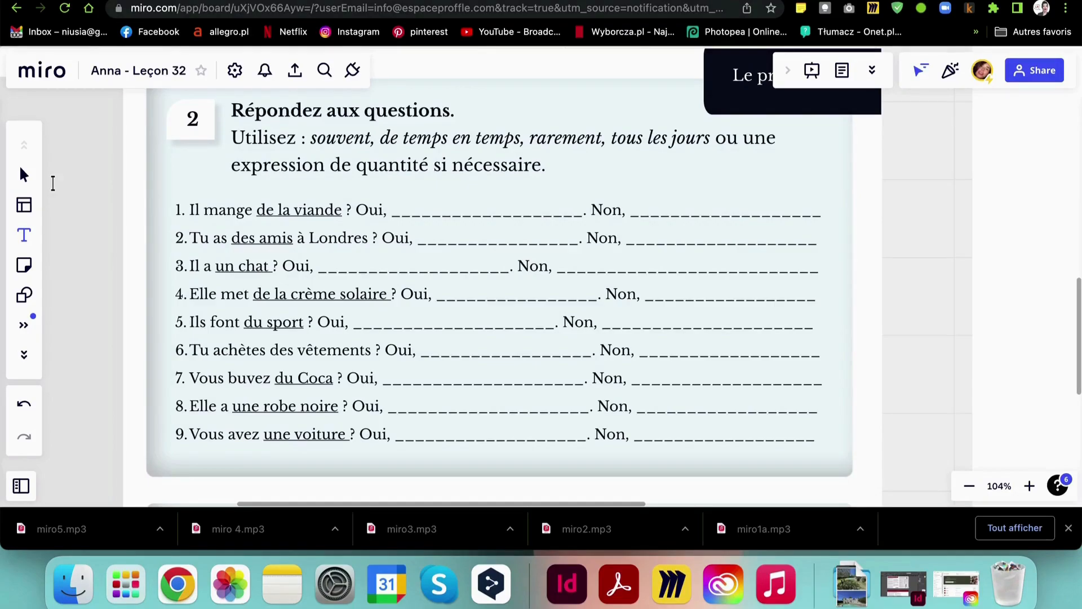
Write 'il en mange' after 'Oui,' on question 1 and nudge it onto the line
click(396, 209)
text(iLen)
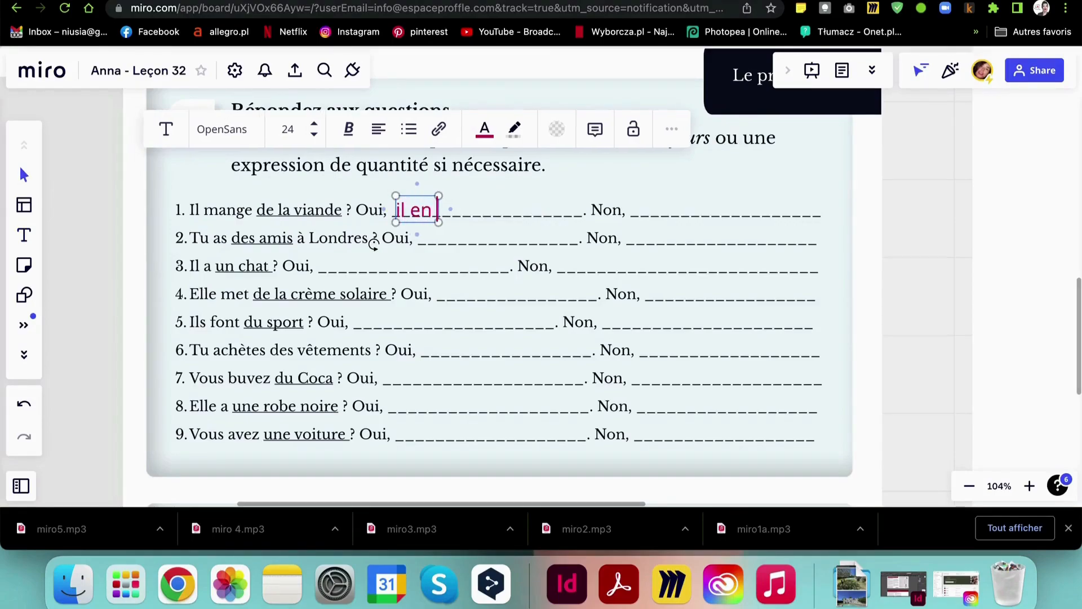
text( mange)
click(654, 254)
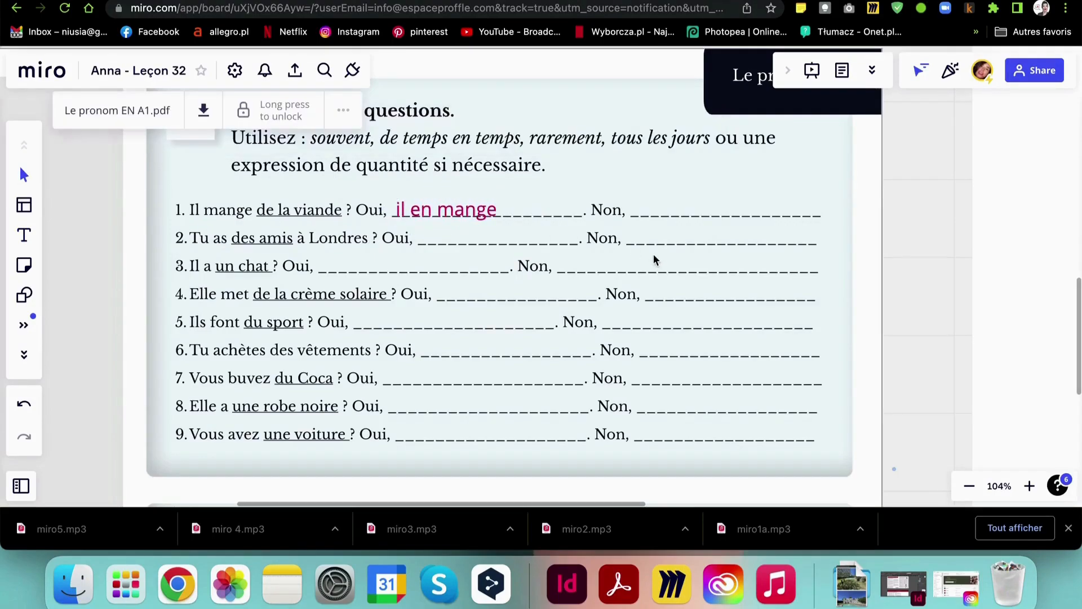
click(481, 209)
drag(481, 209, 481, 207)
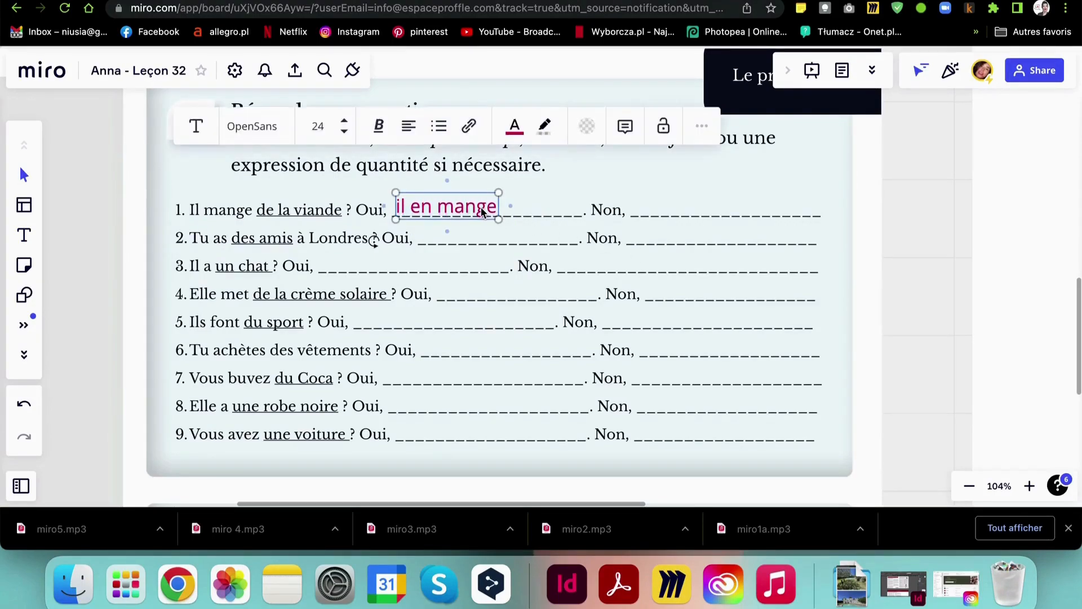
click(659, 204)
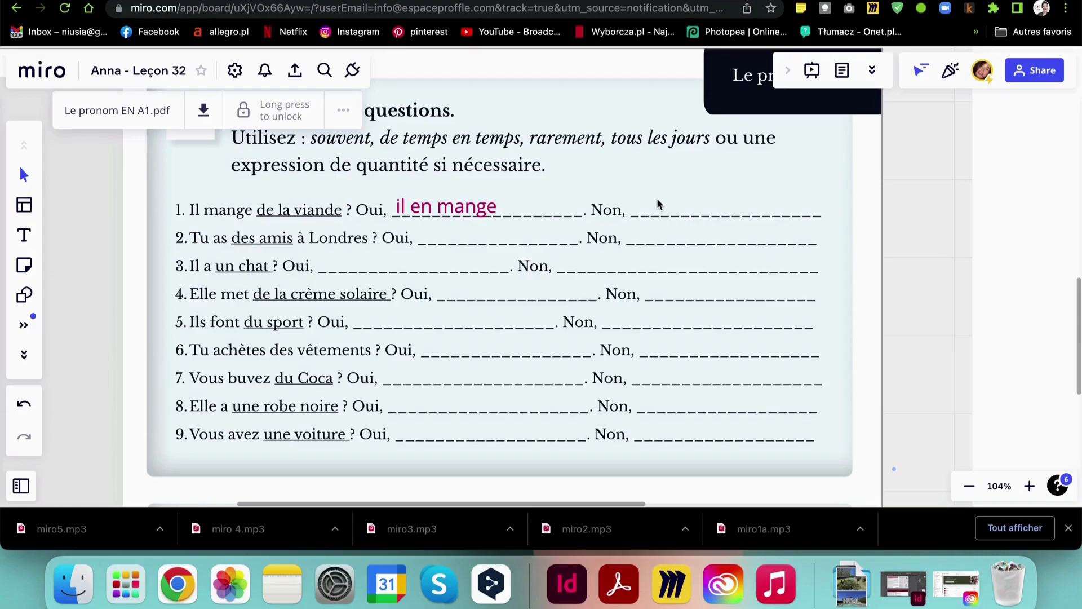
scroll(654, 204, down, 10)
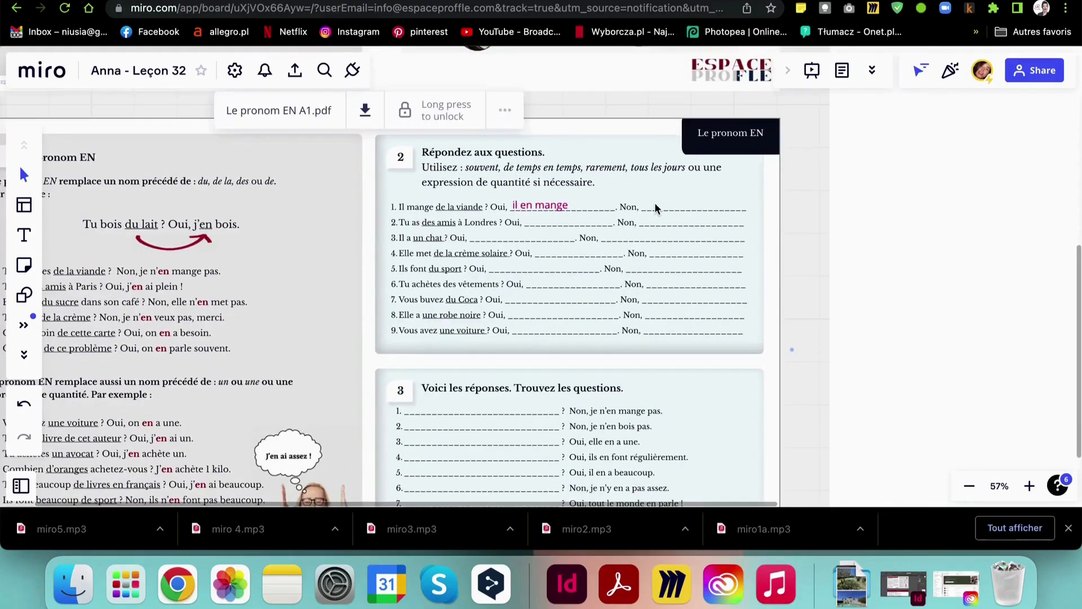
scroll(655, 207, down, 1)
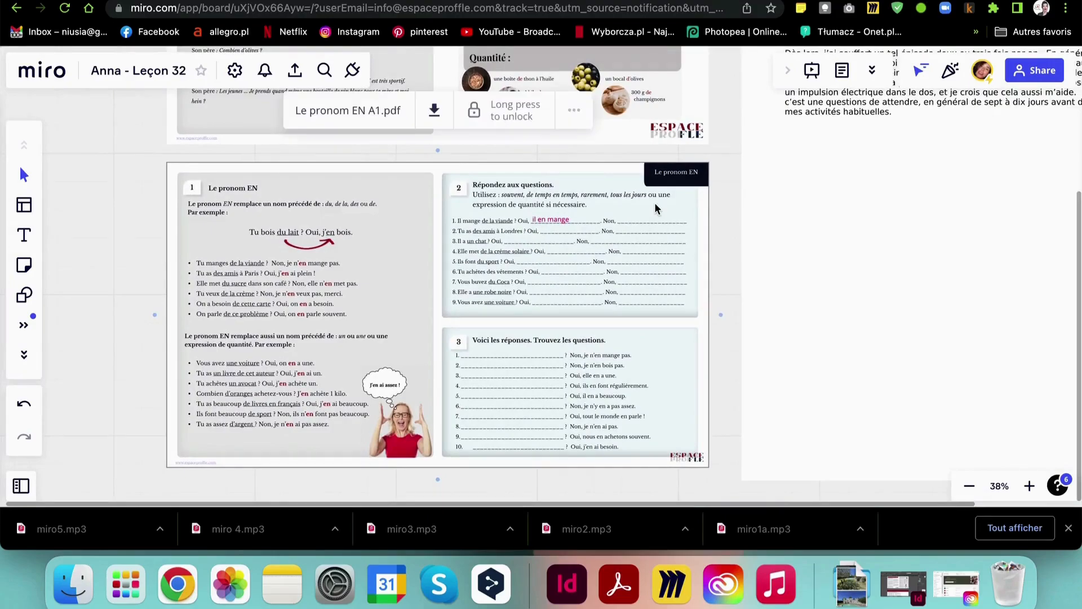
click(111, 229)
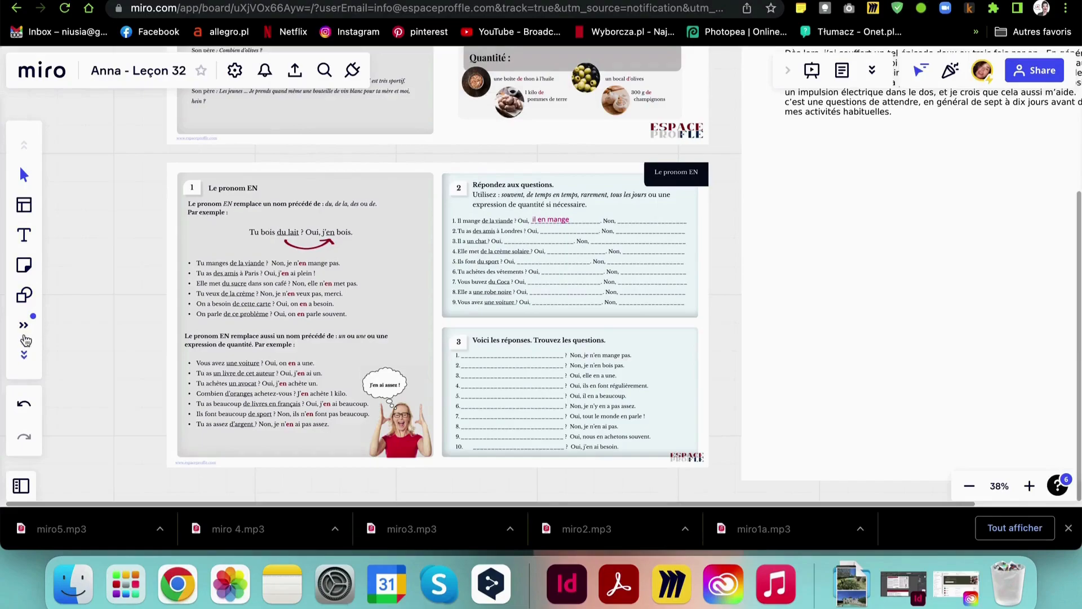
Place a yellow sticky note just right of exercise 2
click(24, 269)
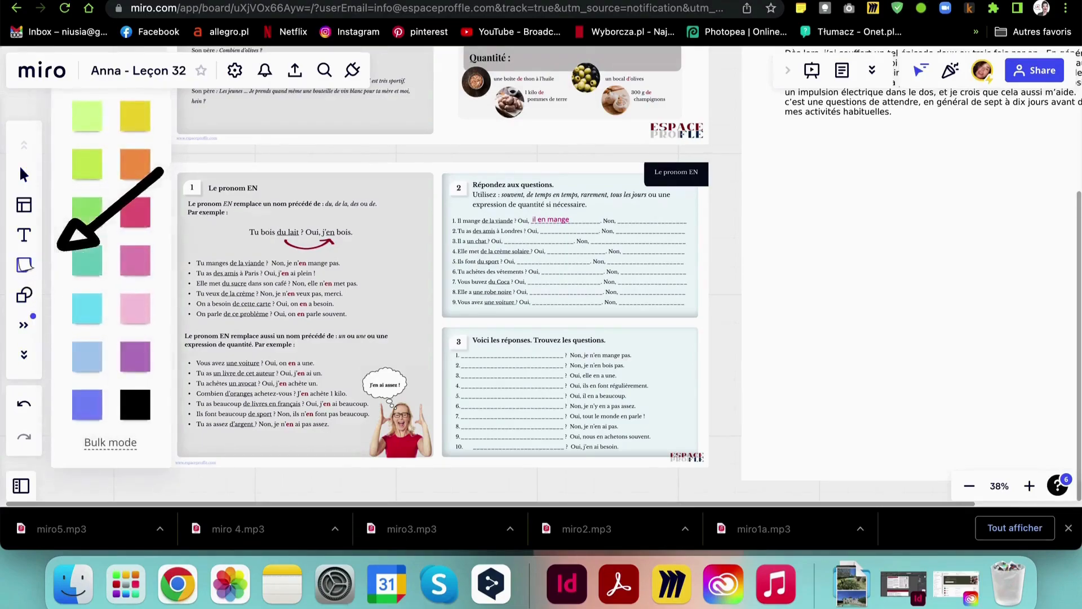
click(130, 128)
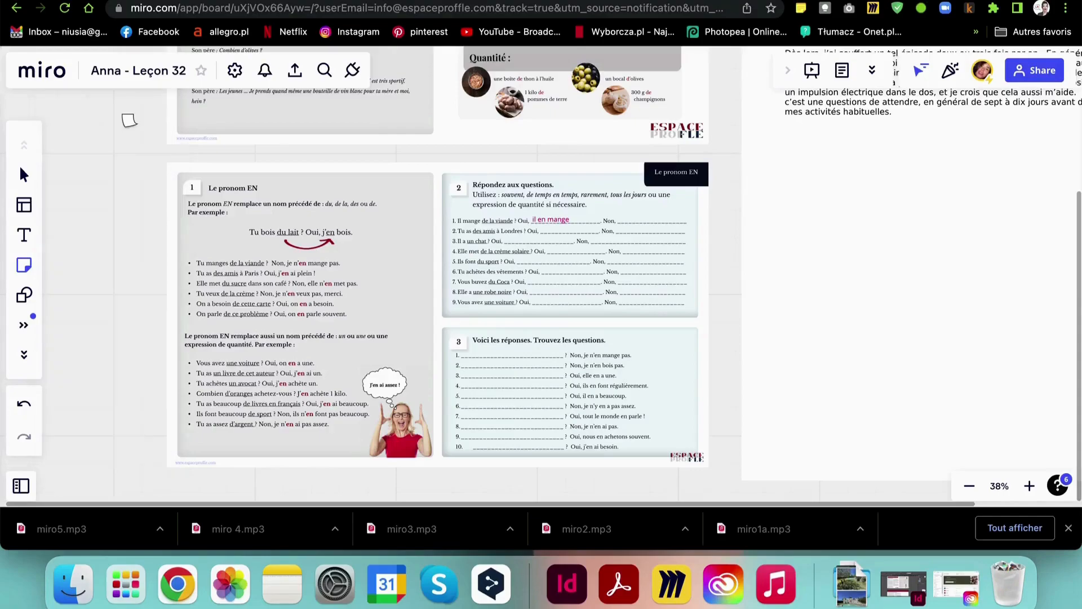
click(747, 246)
click(874, 275)
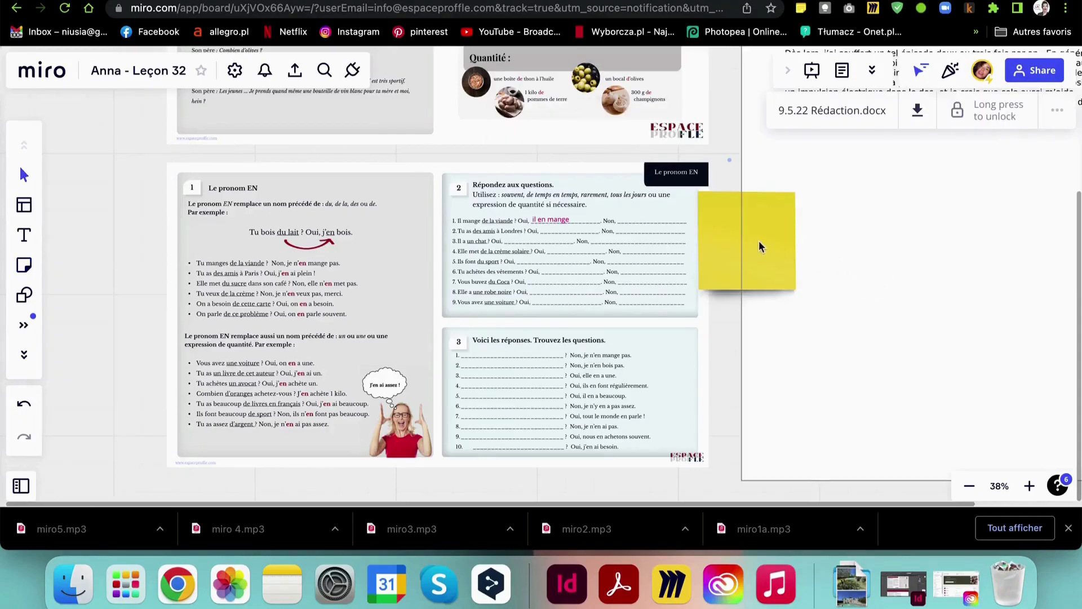
drag(720, 234, 742, 236)
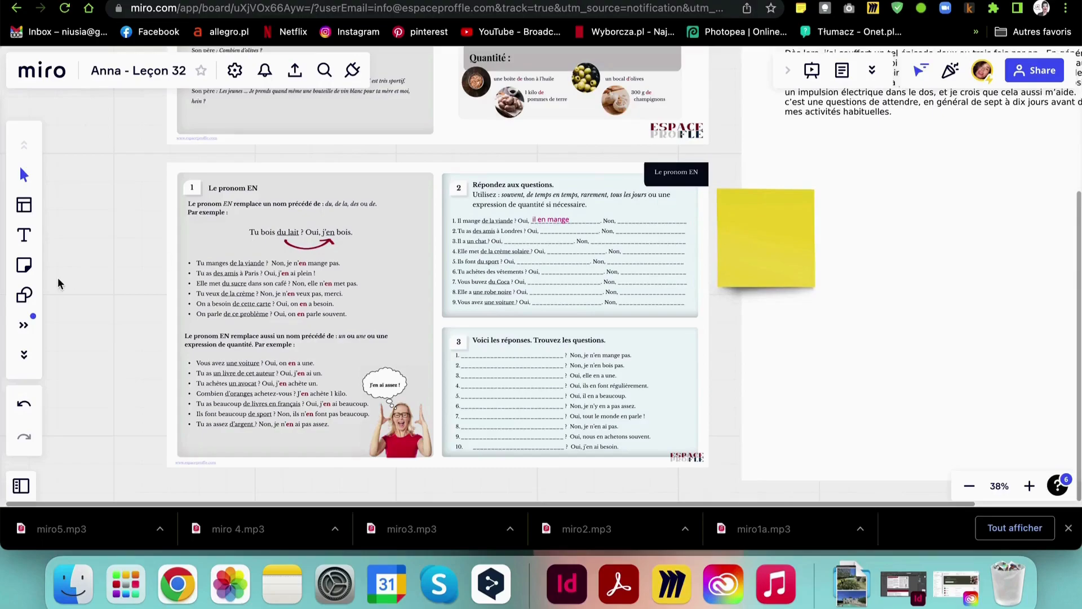
Draw a black arrow from the sticky note toward exercise 2
click(24, 358)
click(24, 357)
click(23, 358)
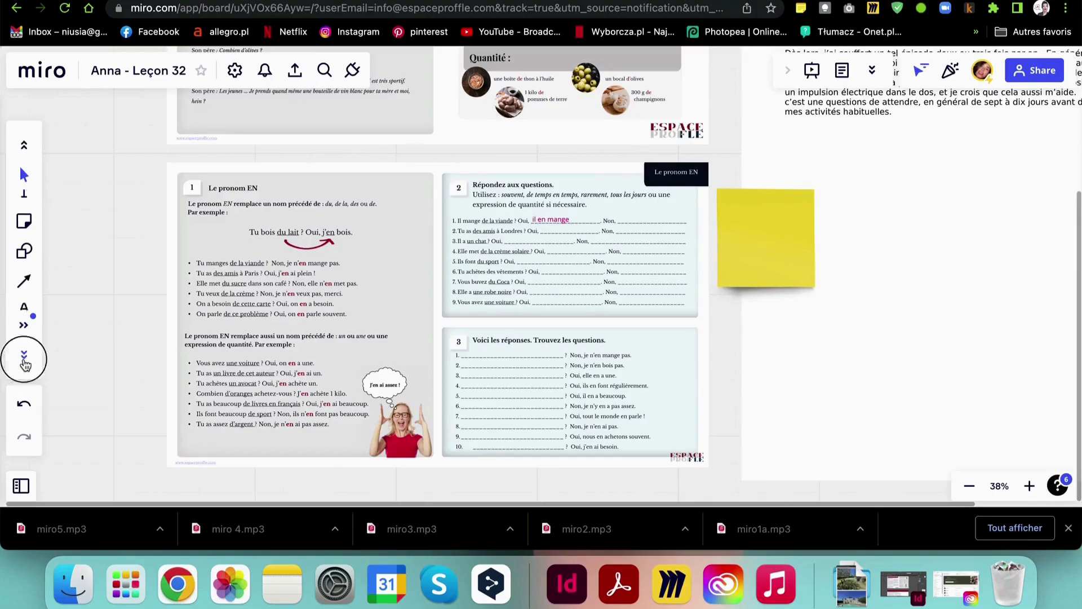
click(25, 235)
click(72, 355)
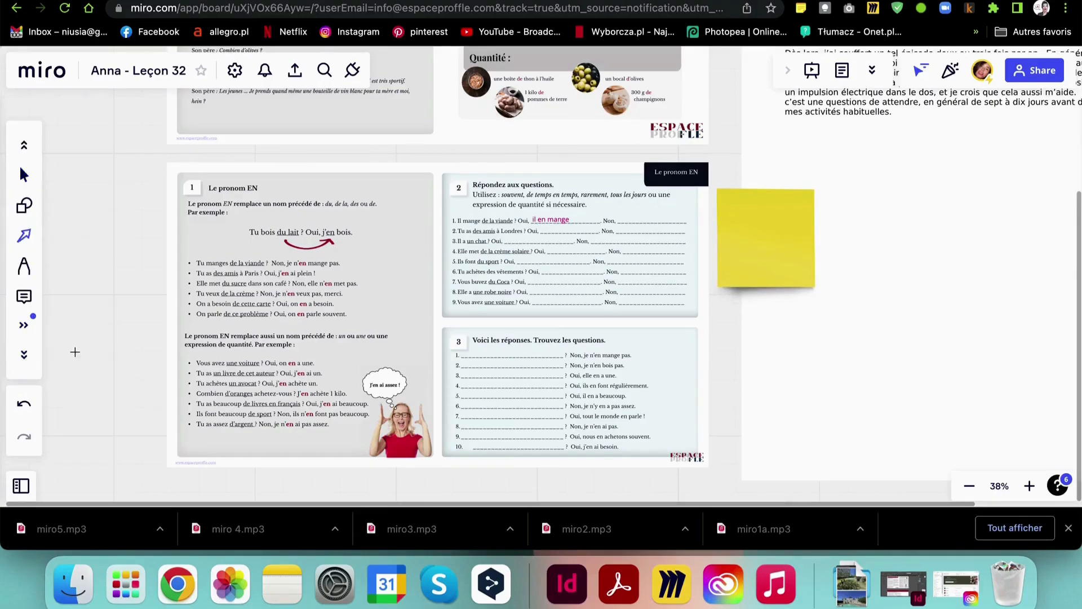
mouse_move(709, 315)
mouse_down()
mouse_move(744, 310)
mouse_move(741, 160)
mouse_move(747, 223)
mouse_up()
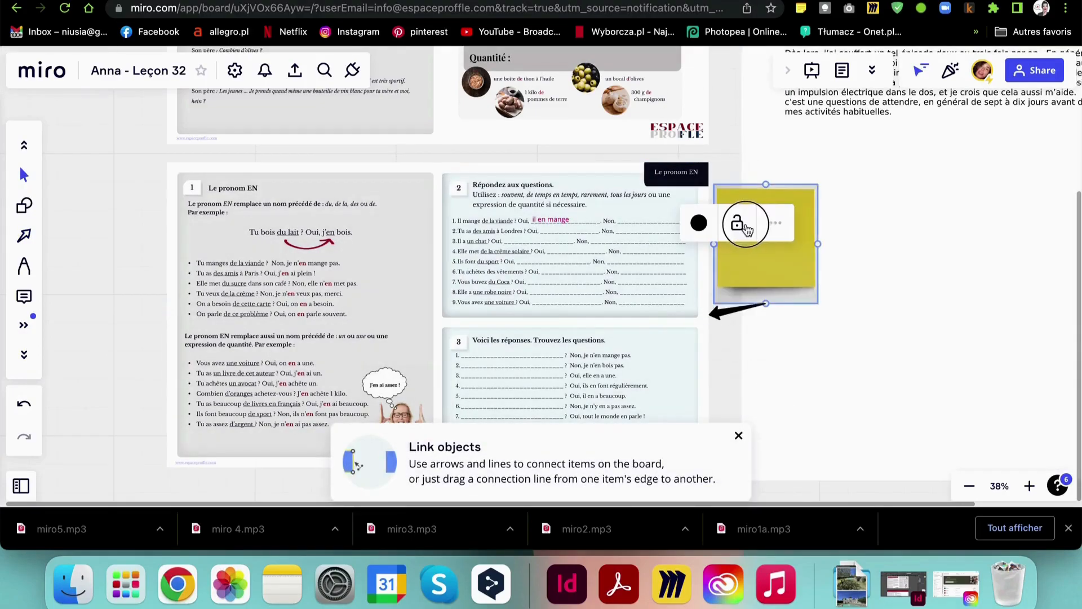
Write 'A la maison' on the yellow sticky note
click(787, 265)
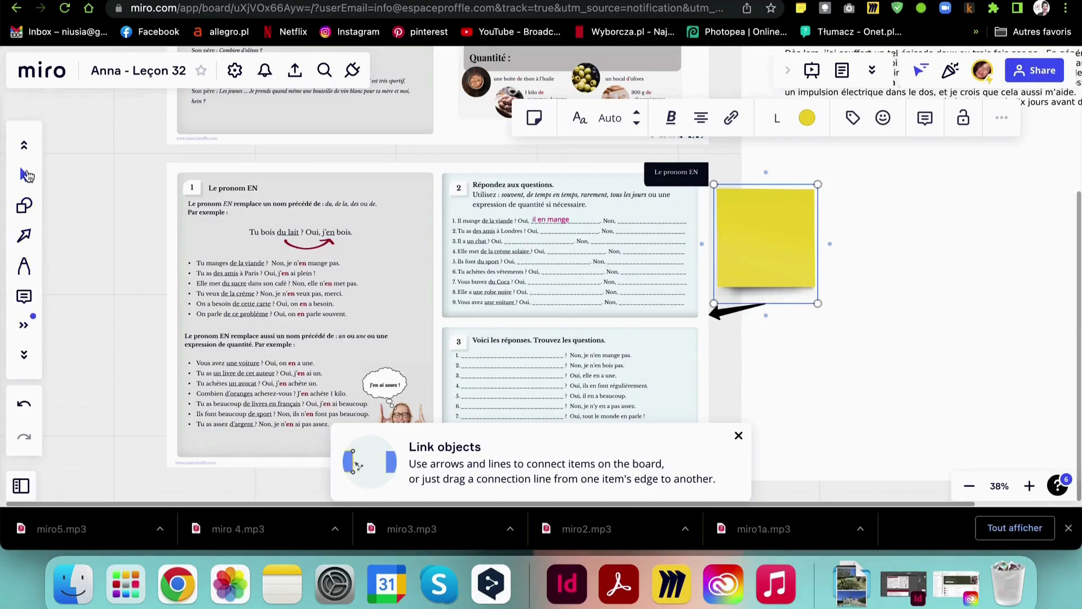
key(Return)
text(A la maison)
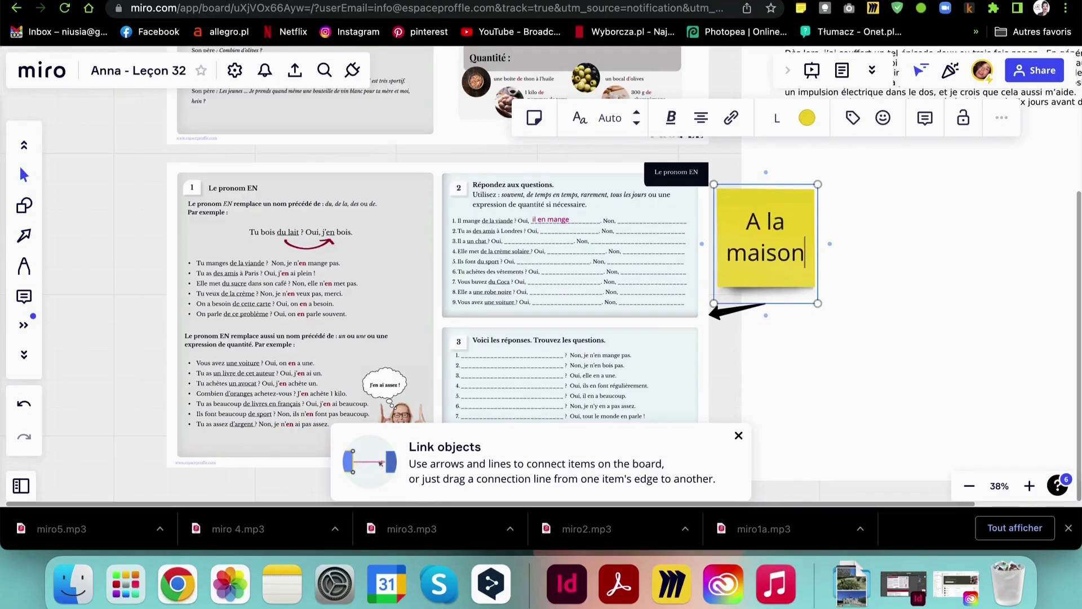
key(Escape)
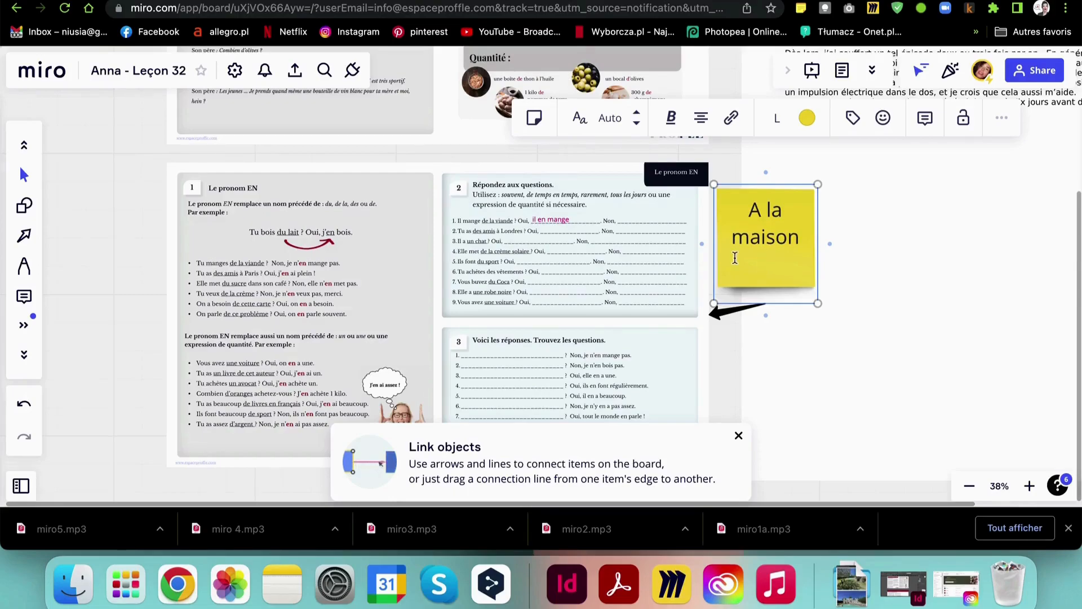
key(BackSpace)
key(BackSpace)
key(BackSpace)
key(BackSpace)
key(BackSpace)
key(BackSpace)
key(BackSpace)
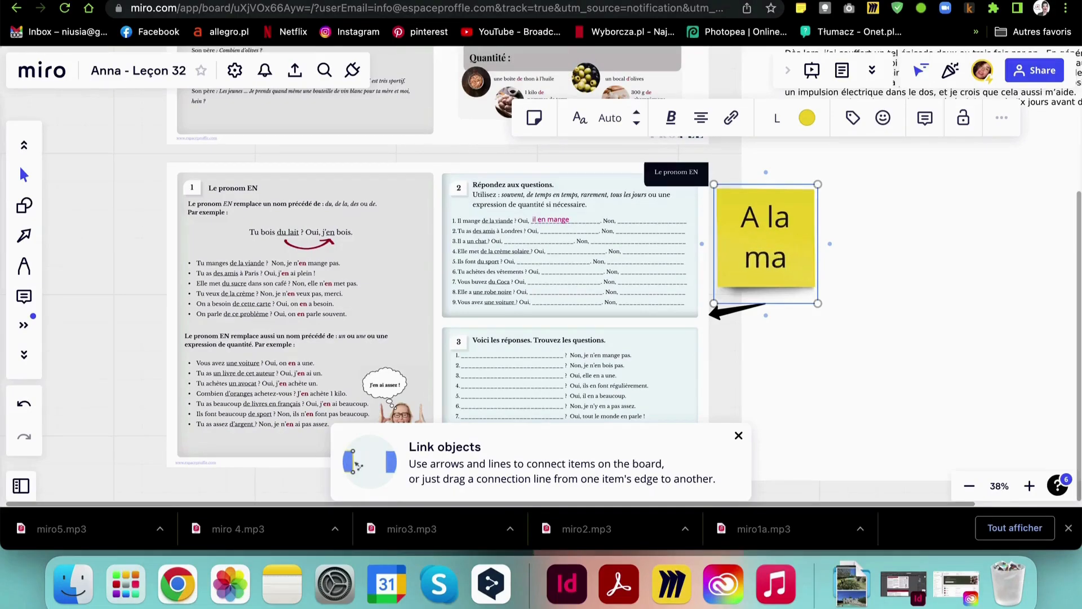
text(maison)
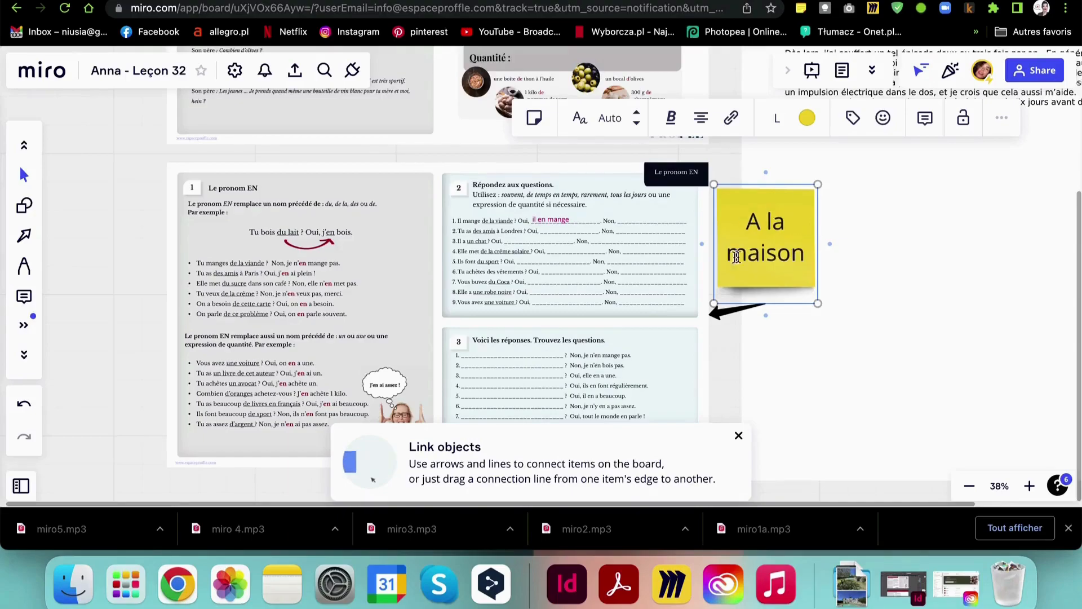
click(888, 279)
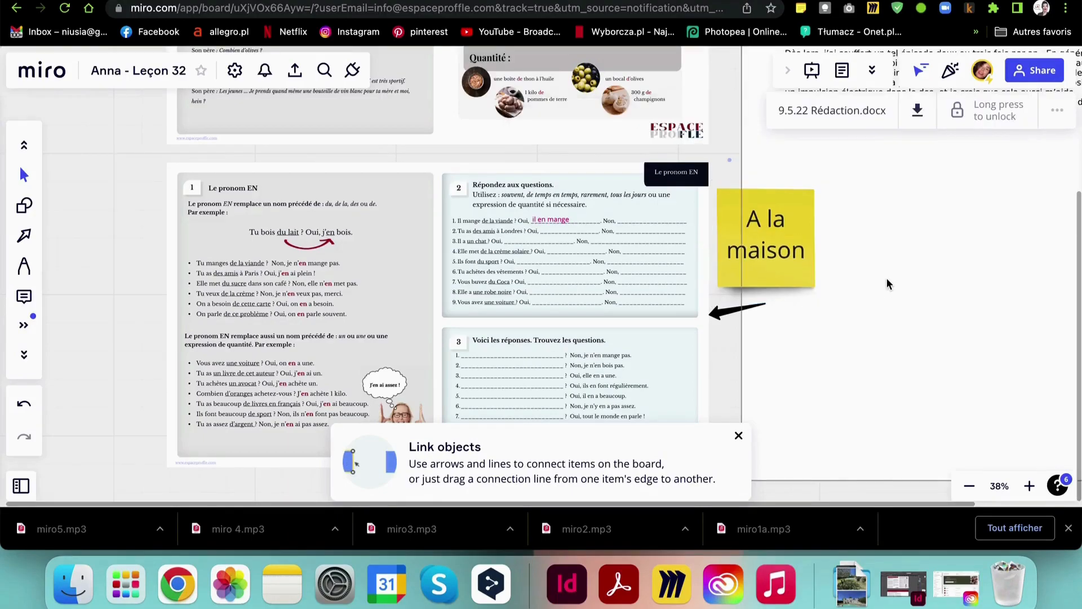